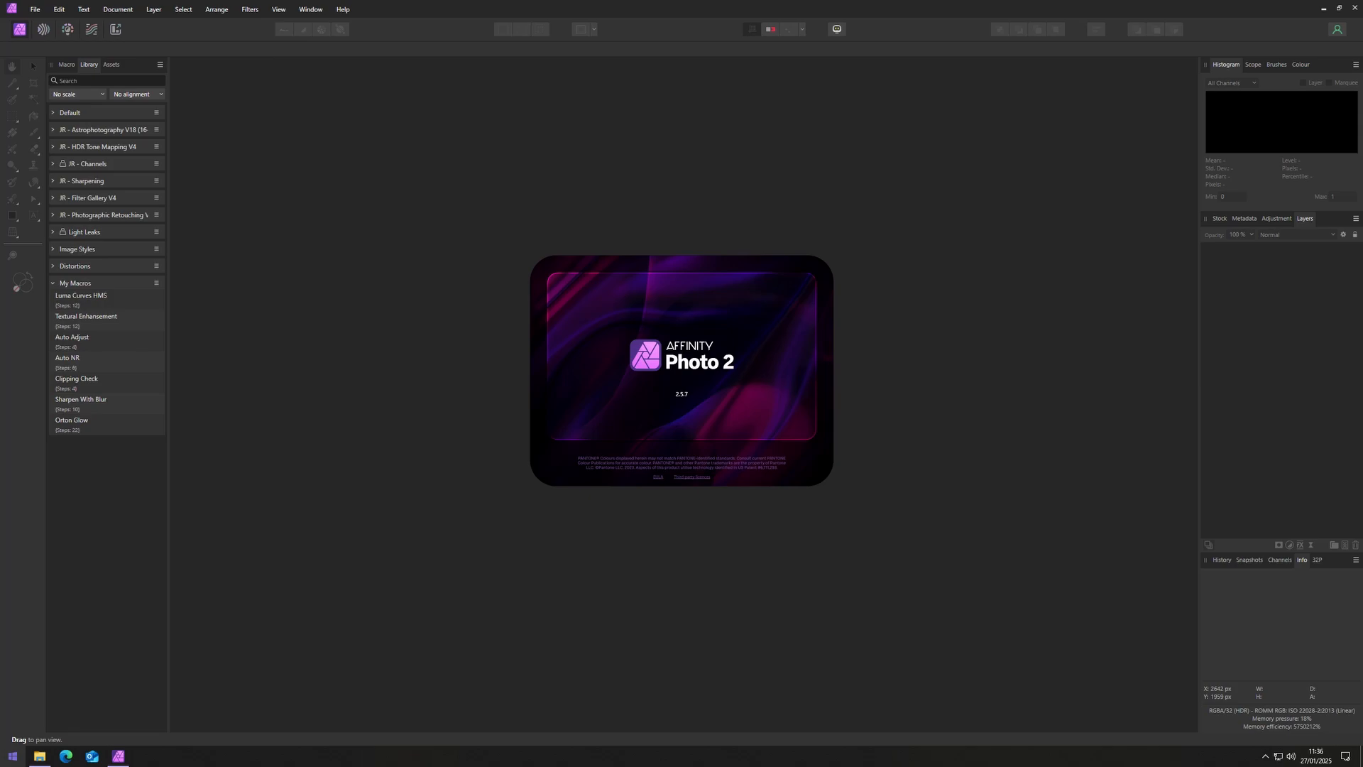
Step: Review the DNG files in the Moon Test folder and open IMGP1645.DNG for raw development
left_click(39, 758)
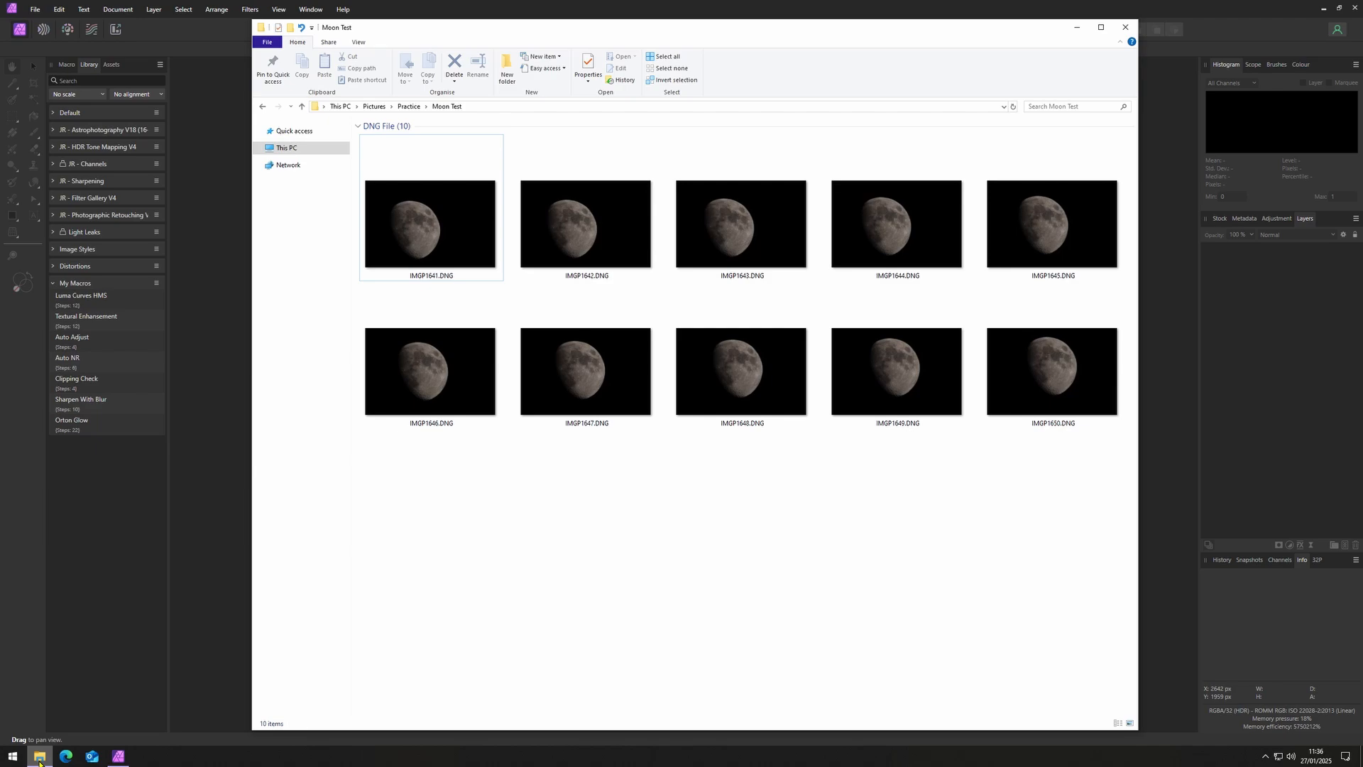
left_click(1076, 27)
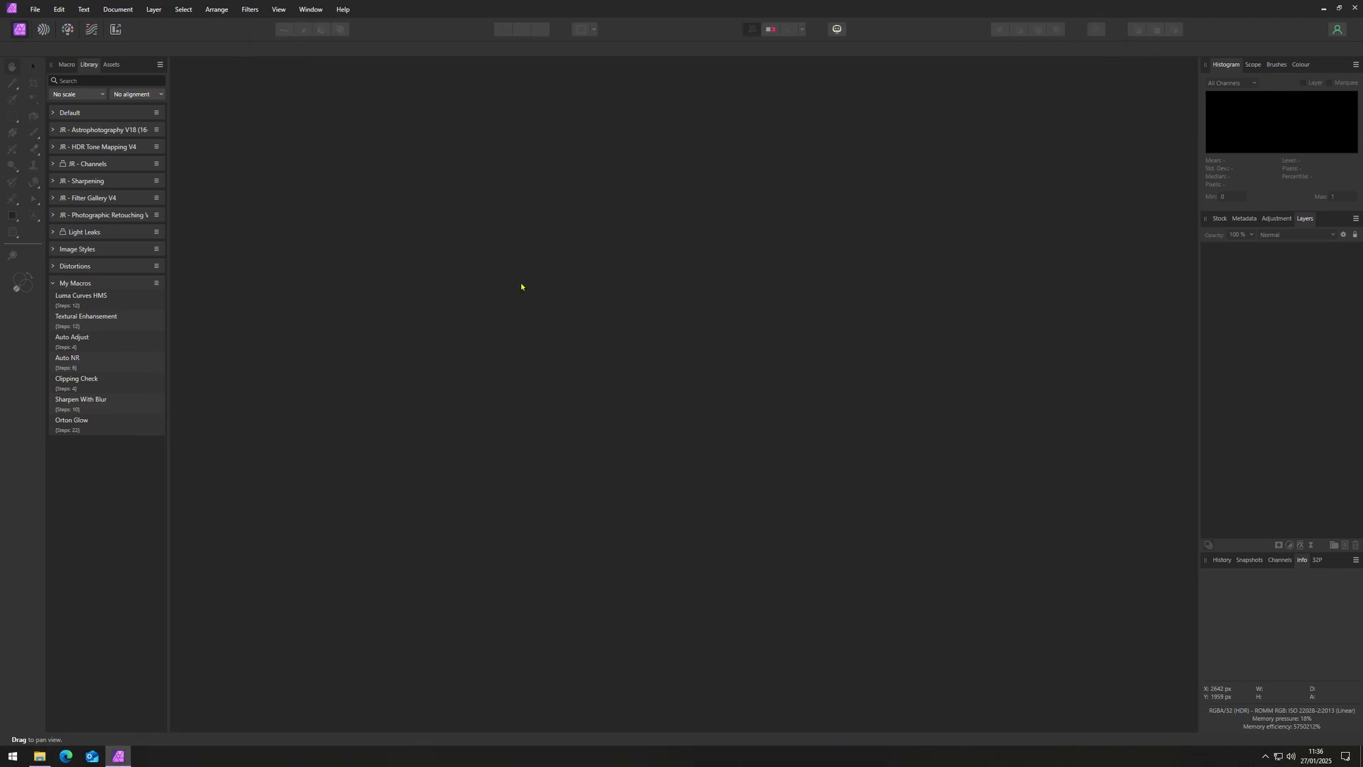
left_click(37, 10)
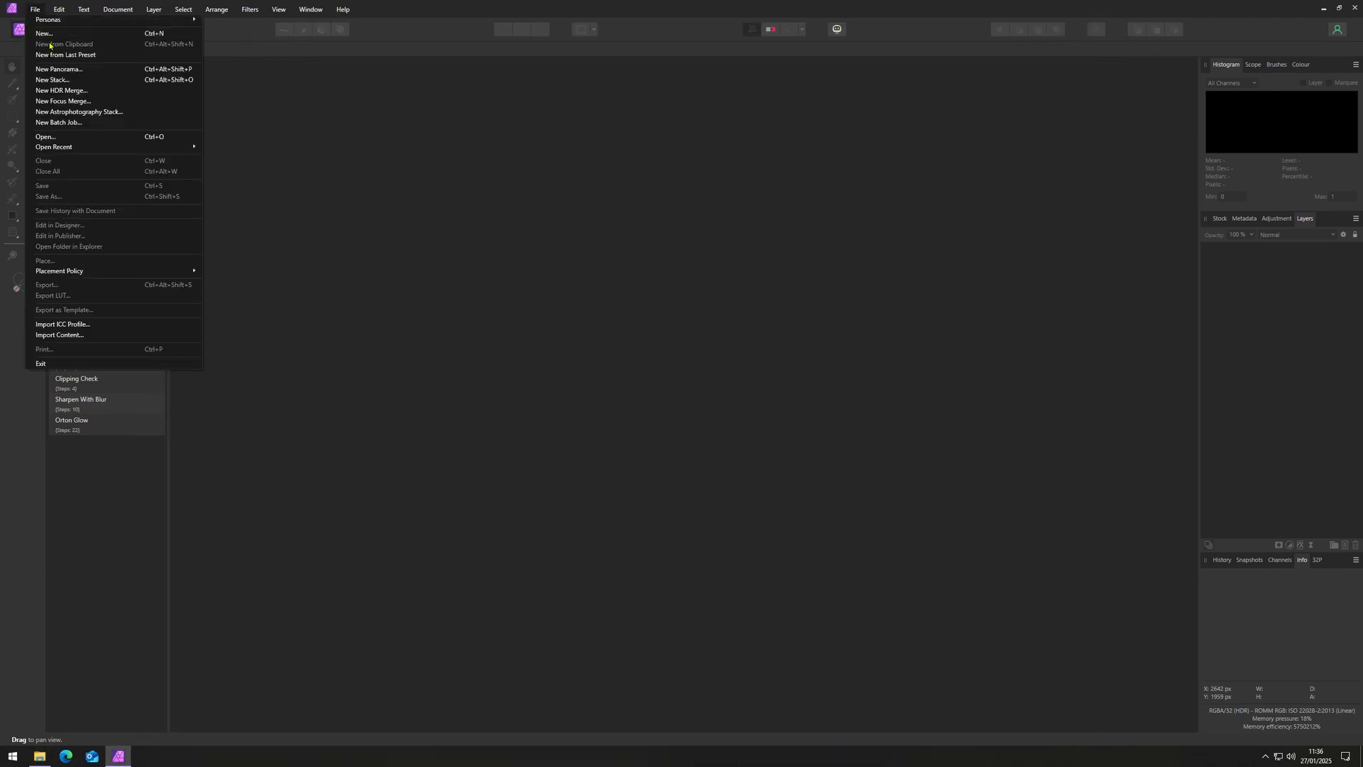
left_click(49, 138)
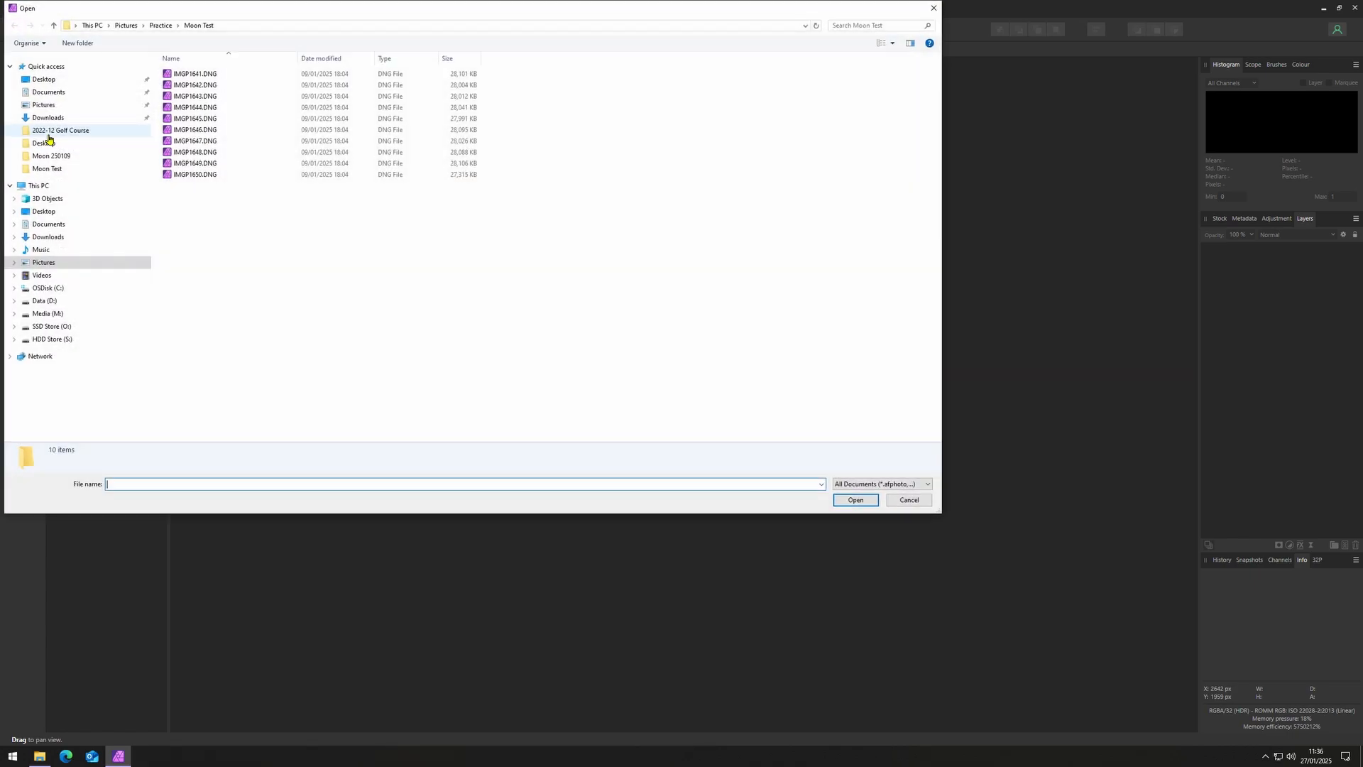
left_click(209, 120)
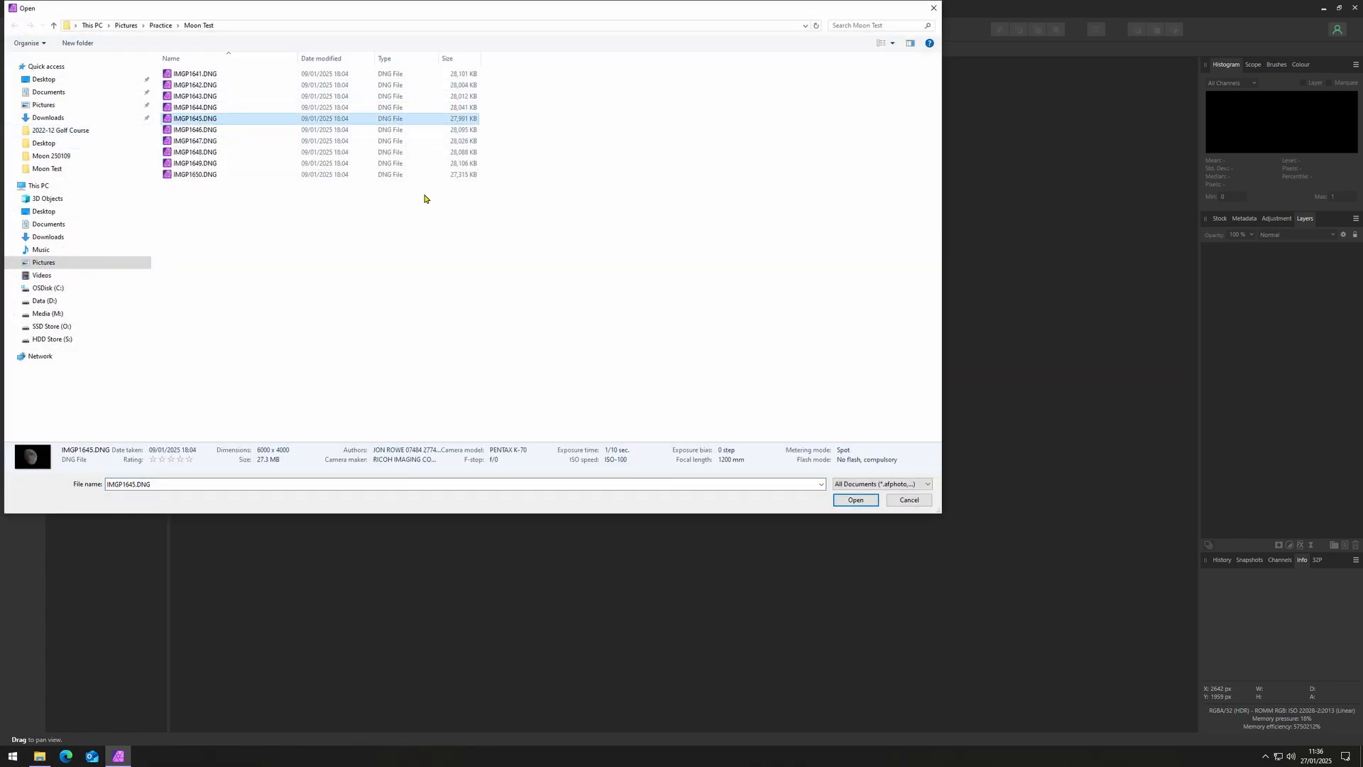
left_click(857, 499)
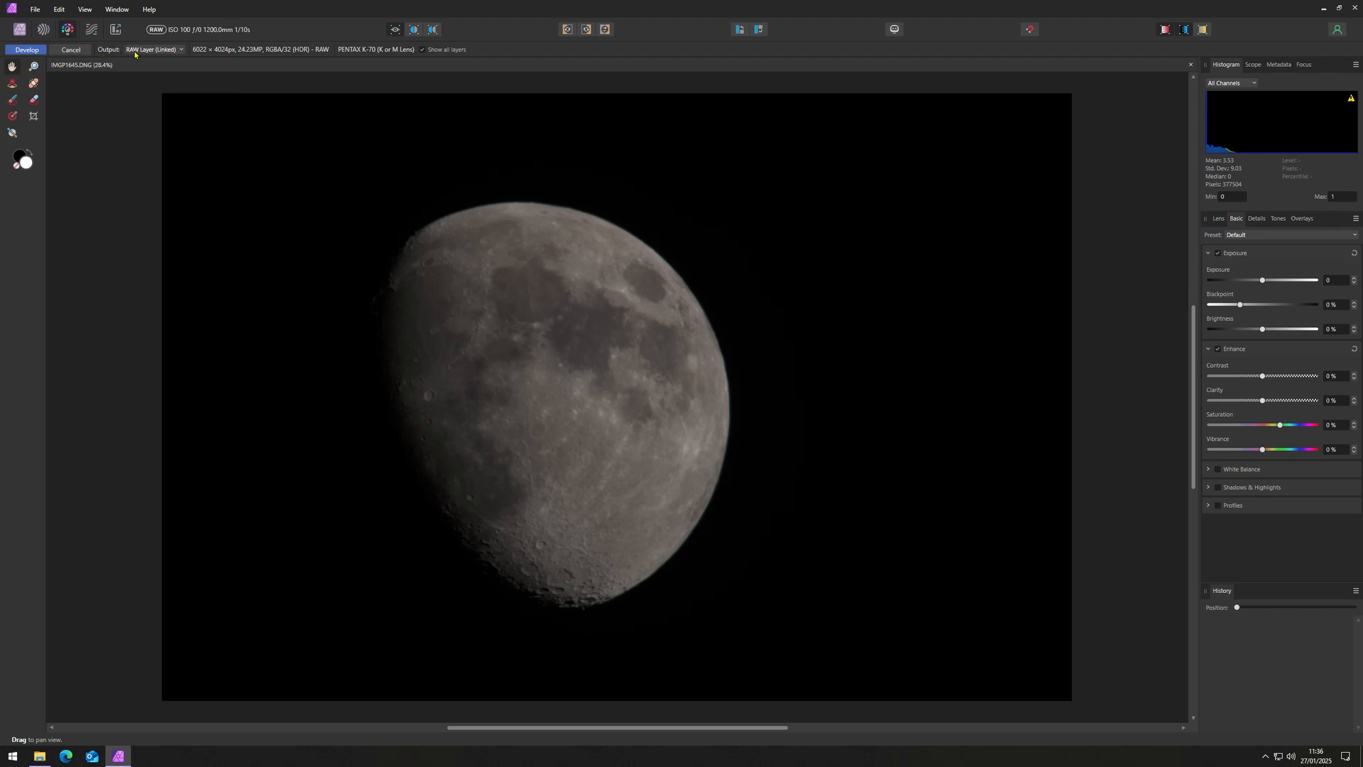
Step: Choose RAW Layer (Linked) as the develop output and set the exposure to 0.8
left_click(181, 51)
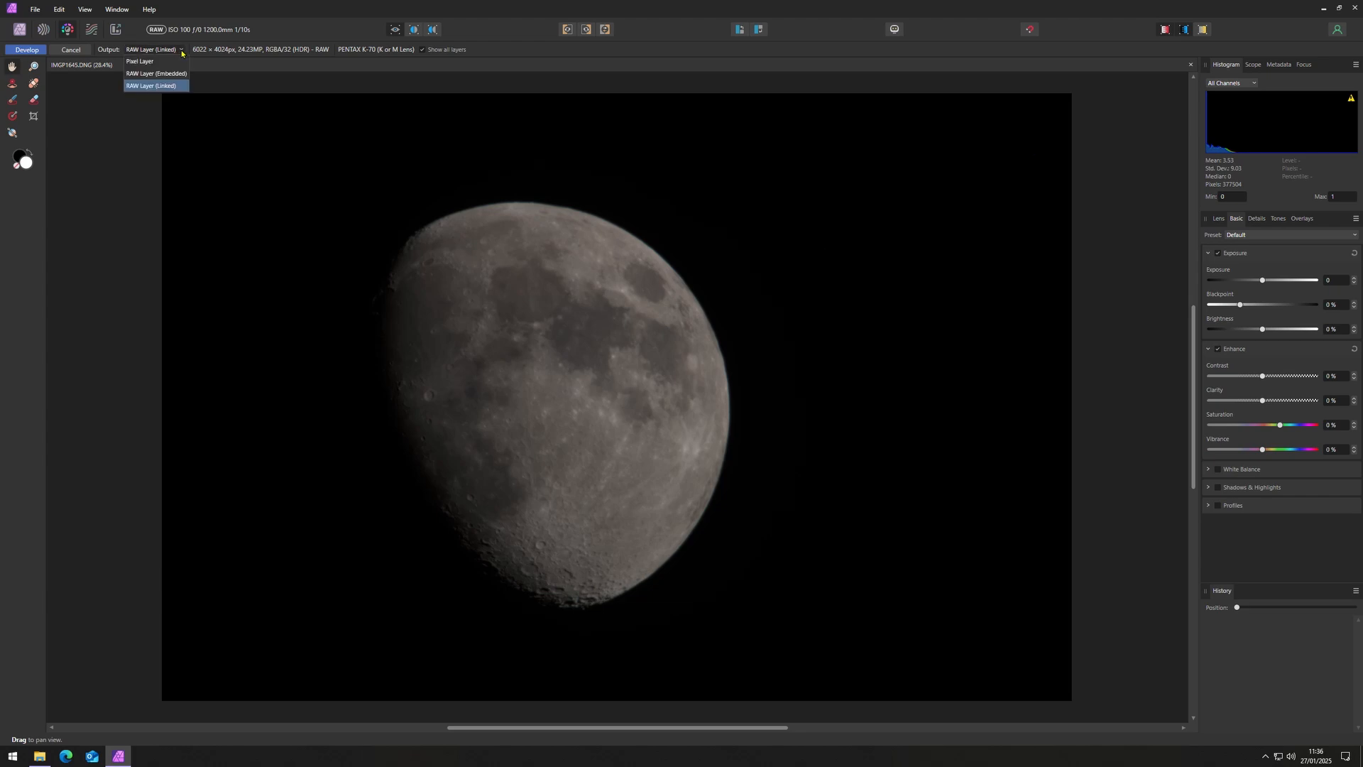
left_click(171, 86)
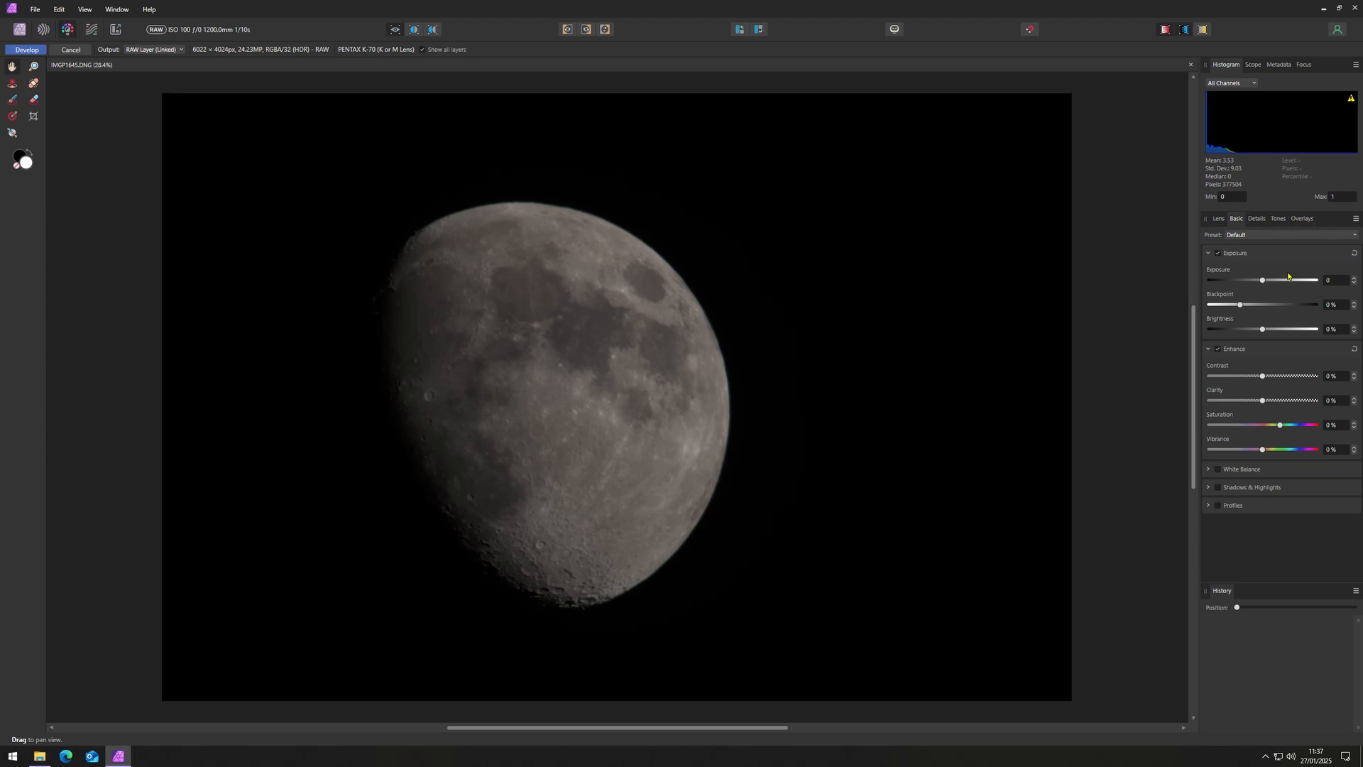
left_click(1354, 278)
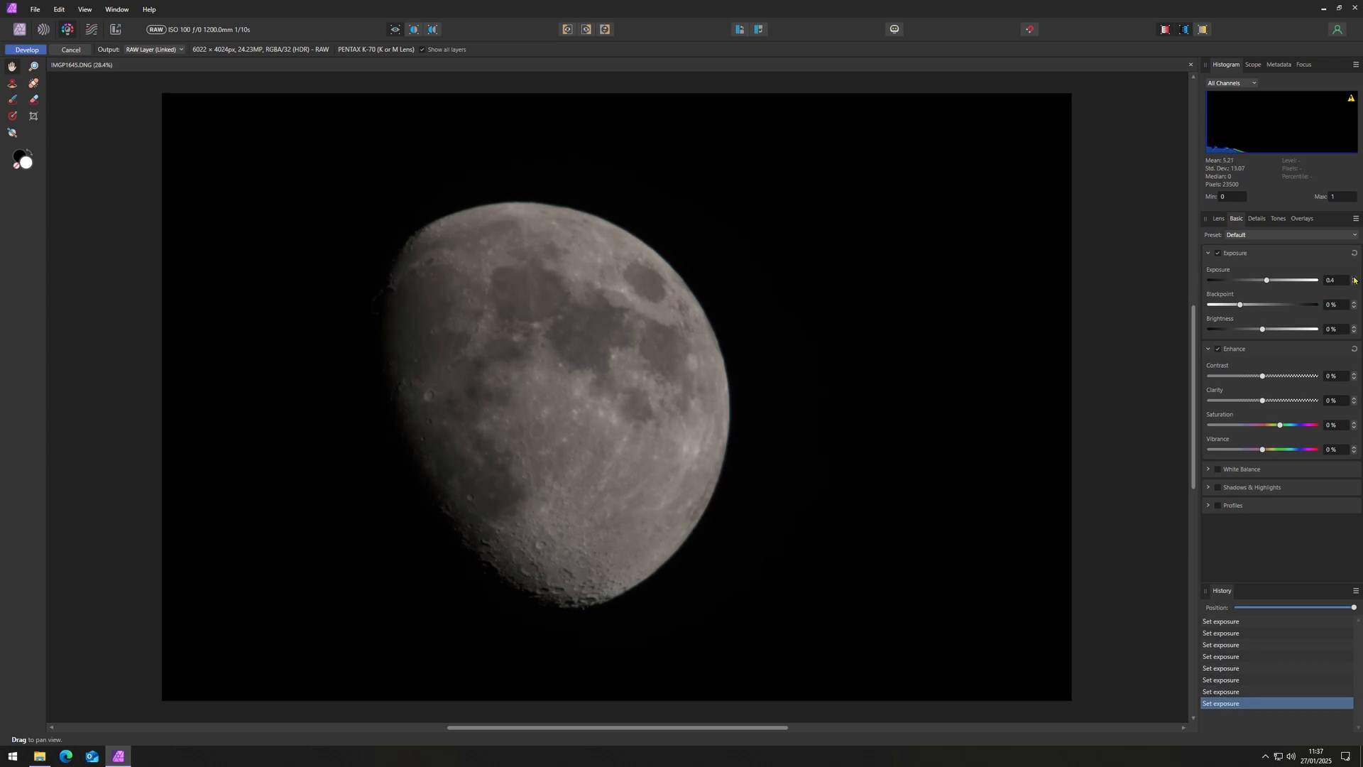
left_click(1353, 277)
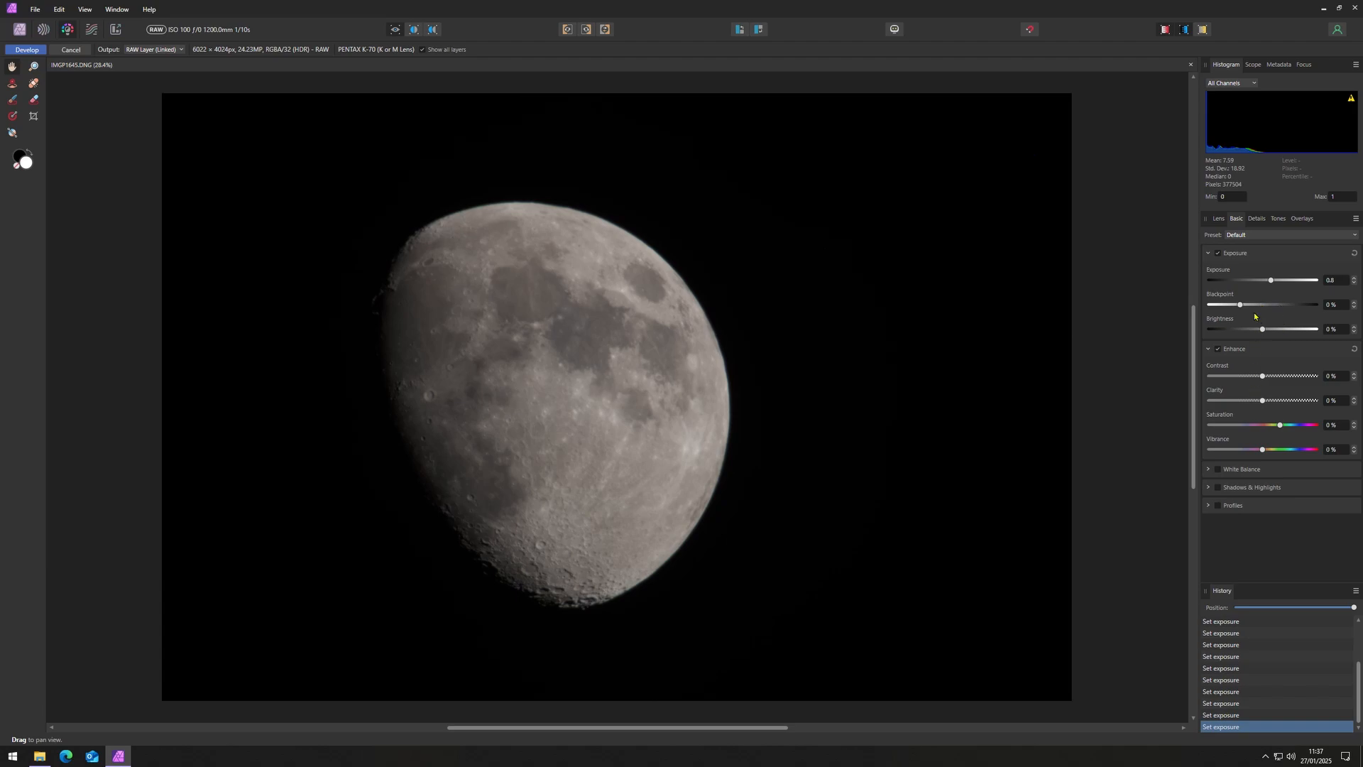
Step: Set clarity and saturation to 10% and enable white balance with a temperature of 4070 K
left_click(1268, 401)
scroll(1341, 401, "down", 1)
scroll(1338, 425, "up", 8)
scroll(1338, 425, "up", 2)
left_click(1217, 471)
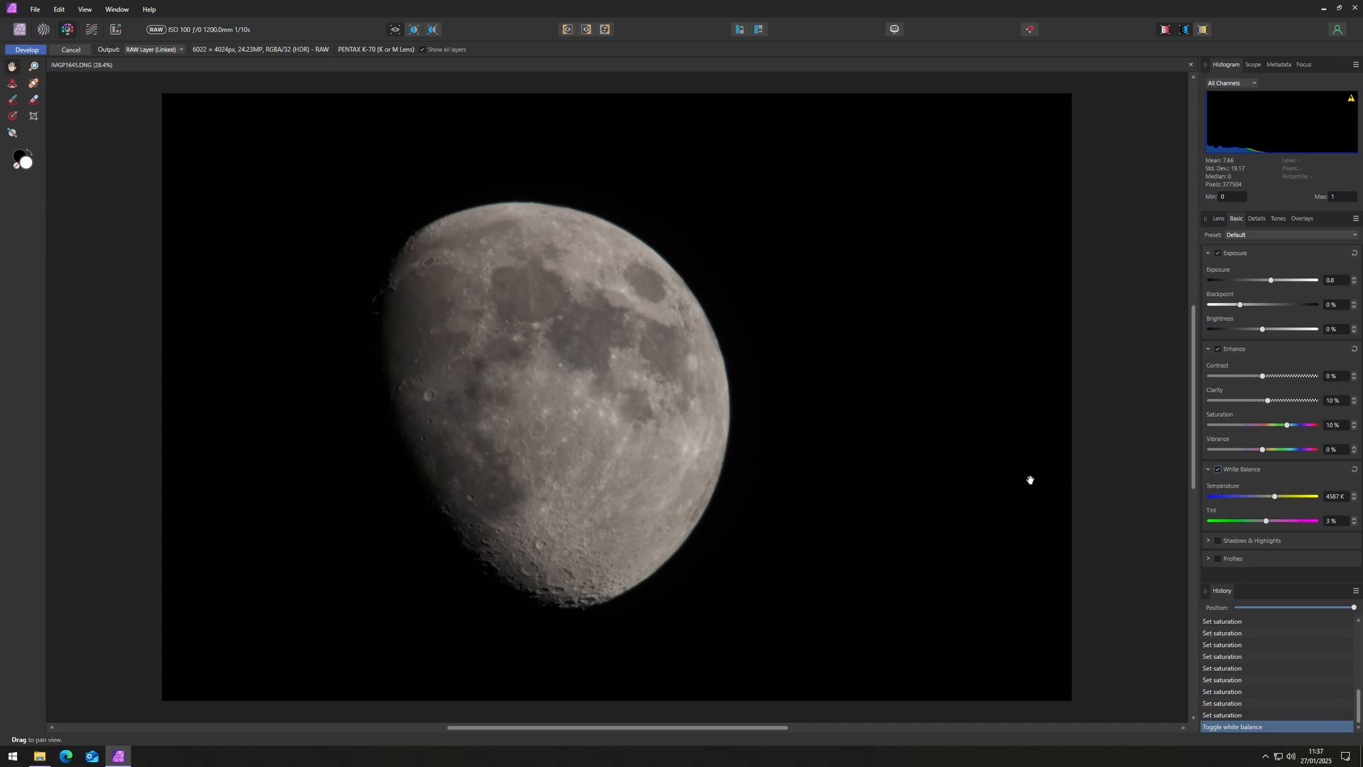
left_click(1268, 496)
Step: Enable noise reduction on the moon image with luminance at 7% and colours at 7%
left_click(1256, 219)
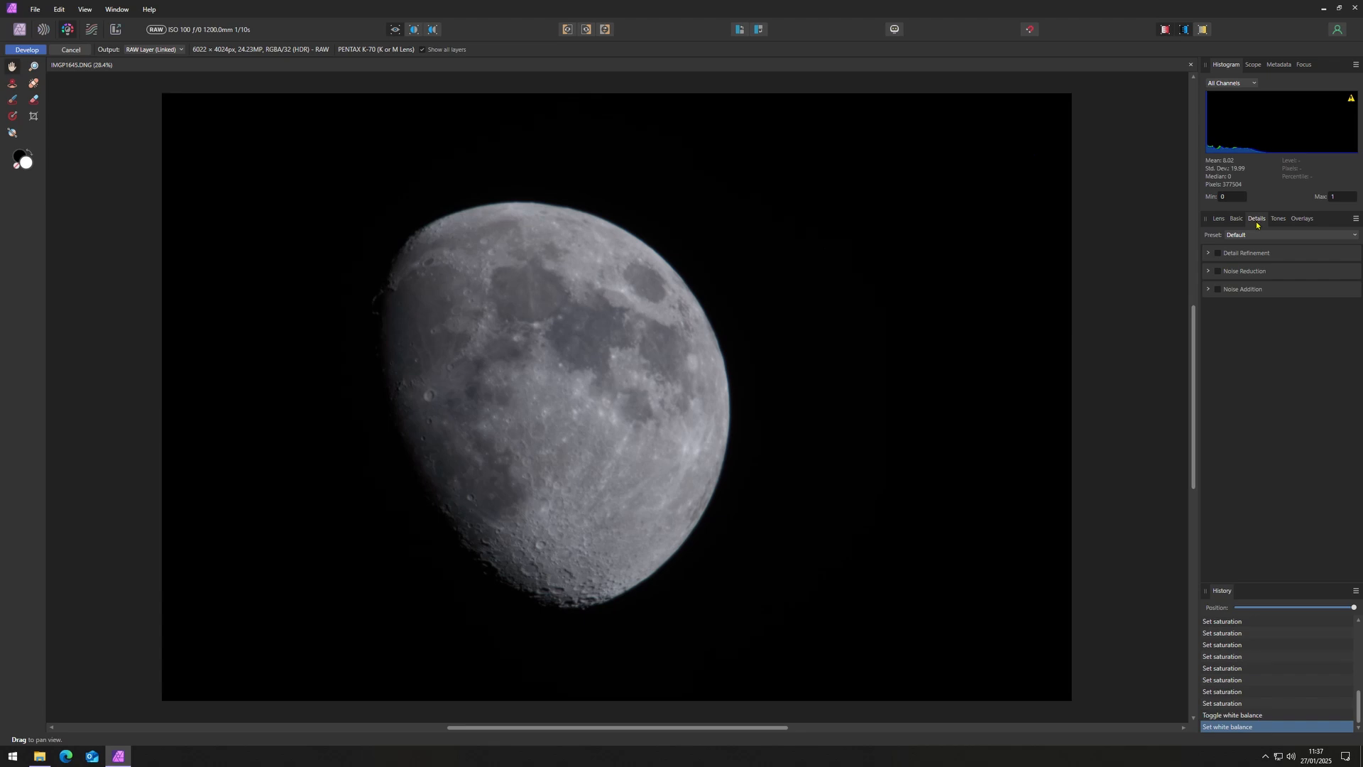
left_click(1218, 271)
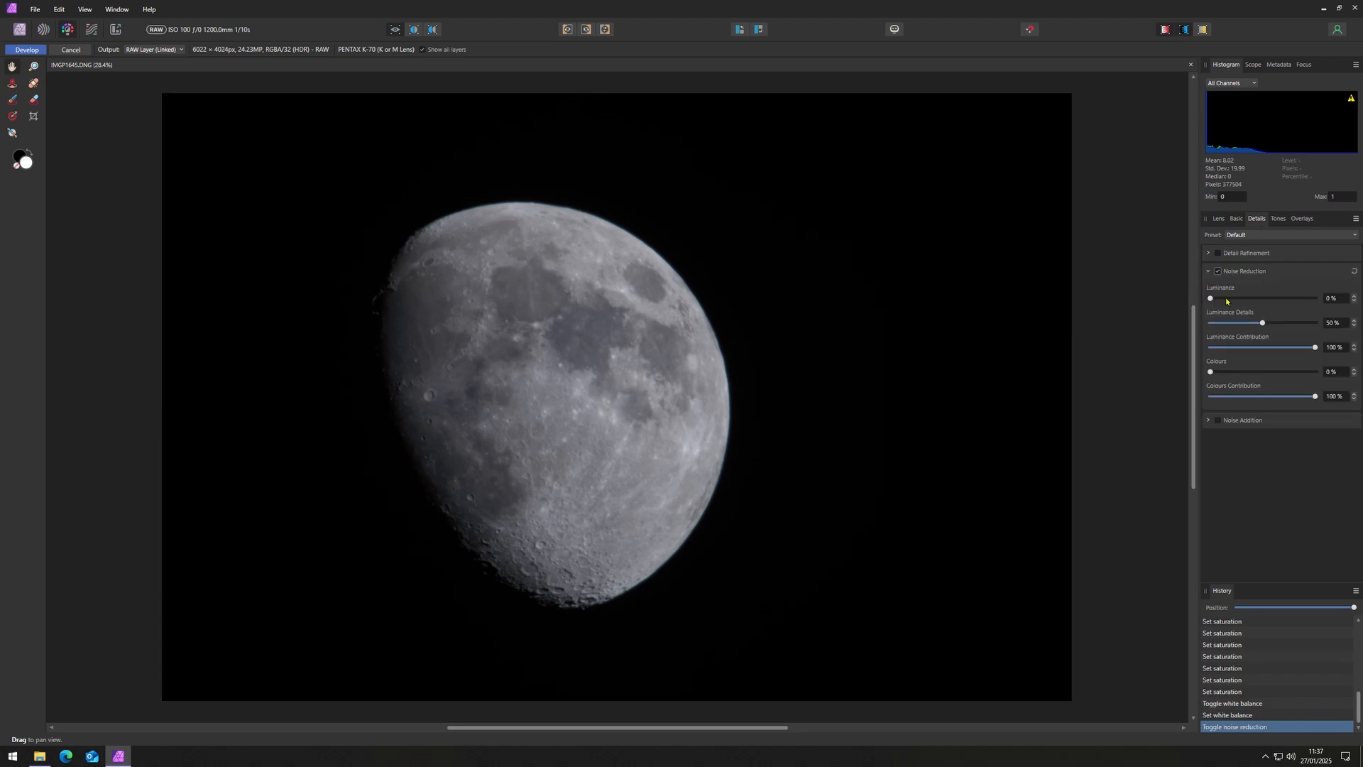
left_click(1218, 299)
left_click(1220, 372)
left_click(1217, 372)
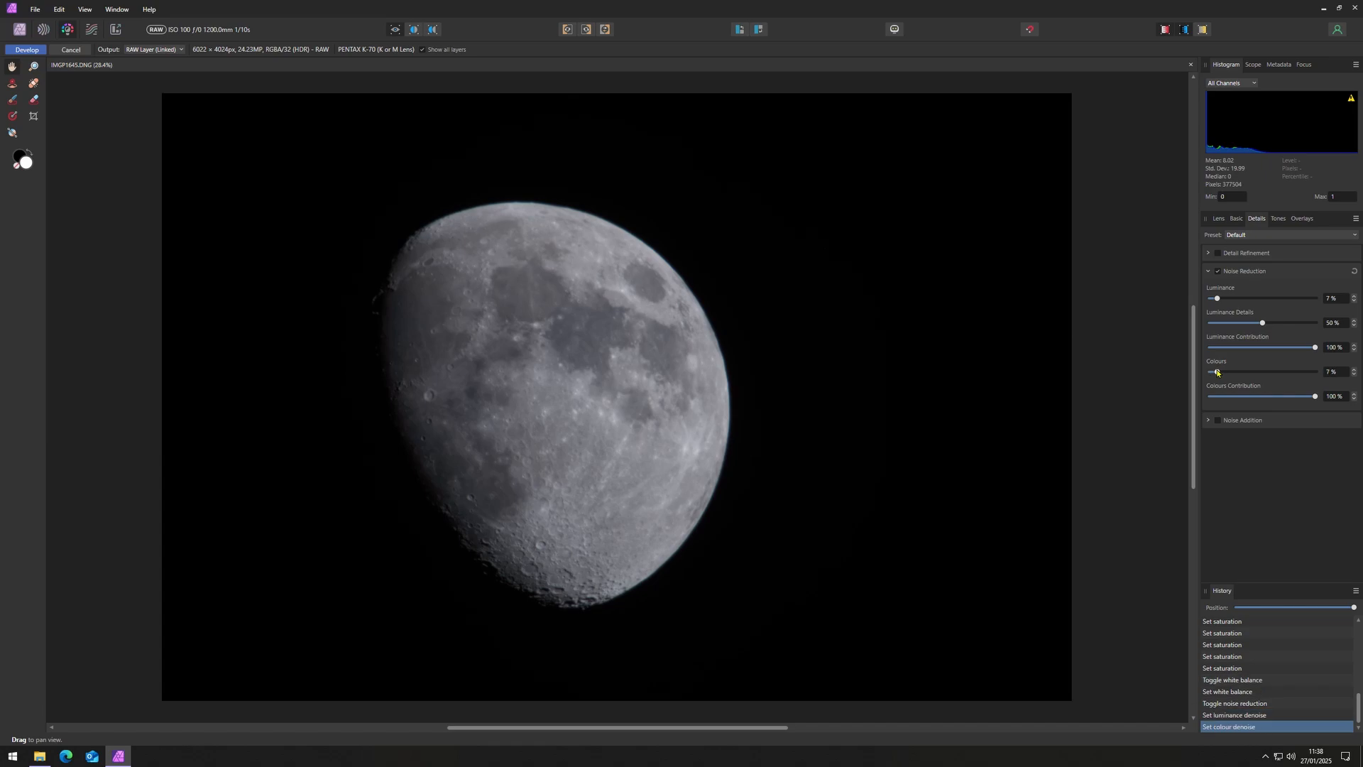
Step: Enable curves, shape a gentle S-curve on the Master channel with raised highlights and lowered shadows, and develop the image
left_click(1279, 220)
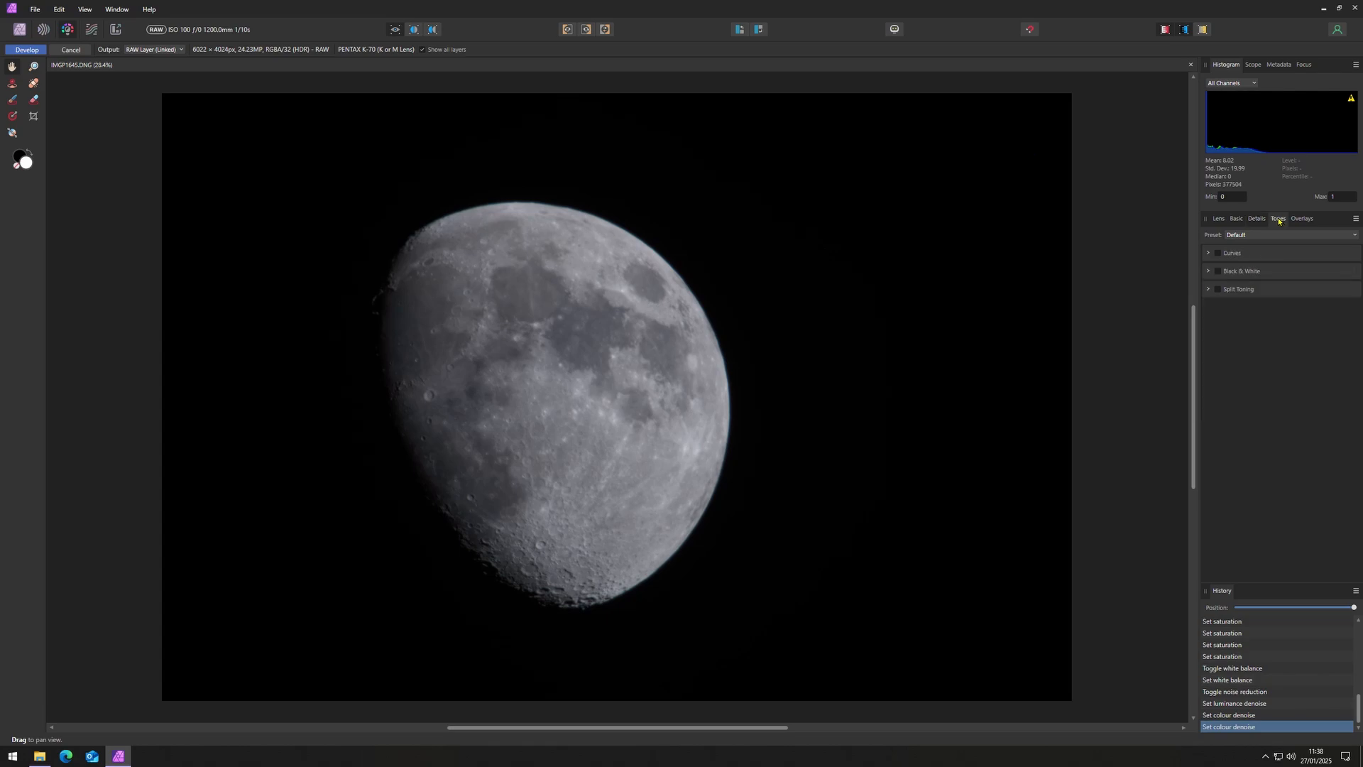
left_click(1218, 254)
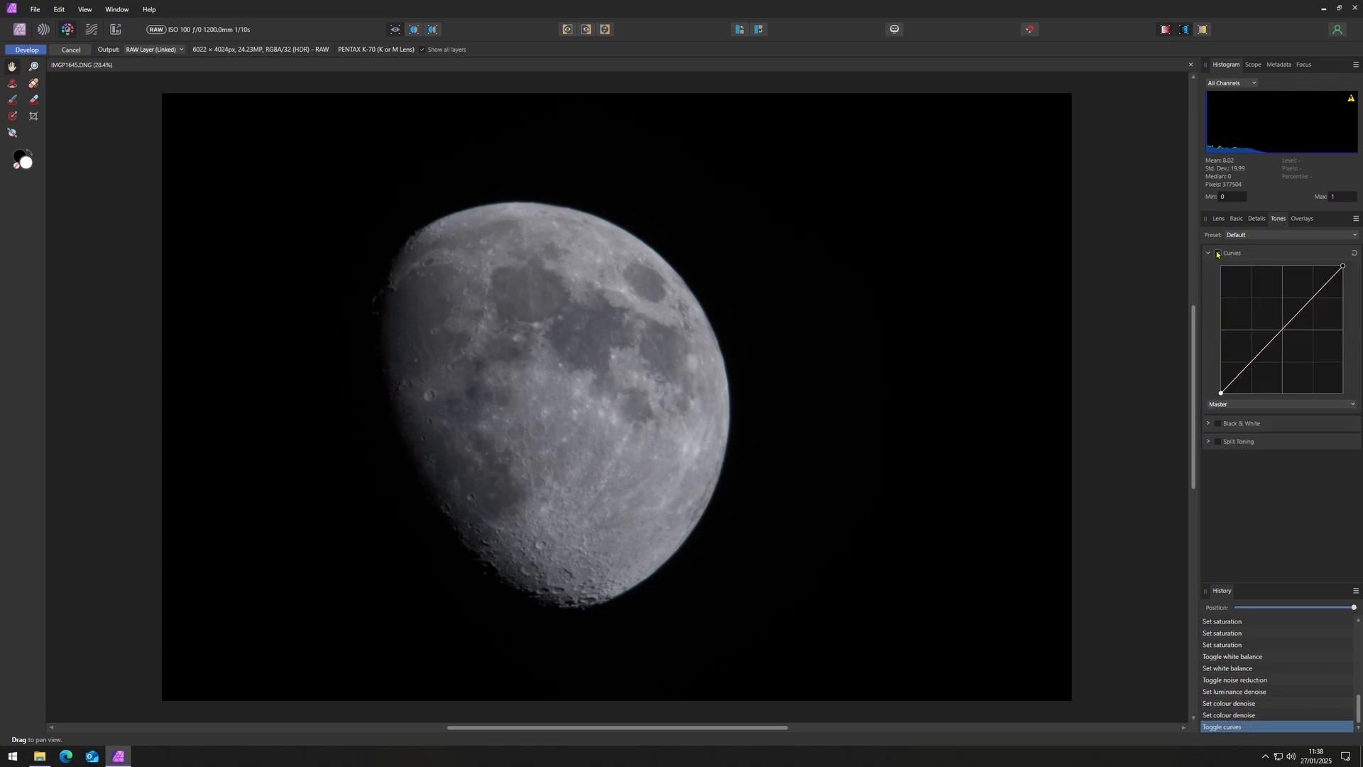
left_click(1310, 296)
left_click(1253, 356)
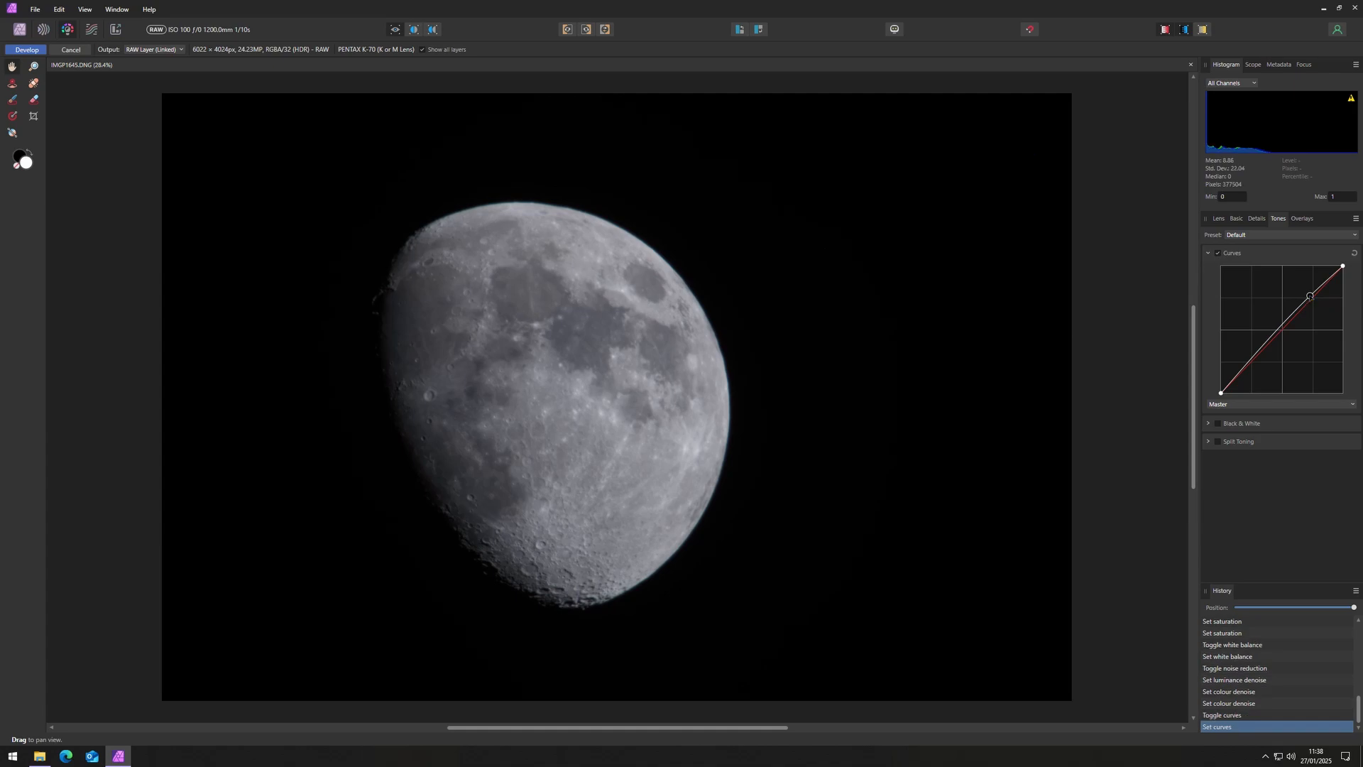
left_click_drag(1253, 362, 1254, 368)
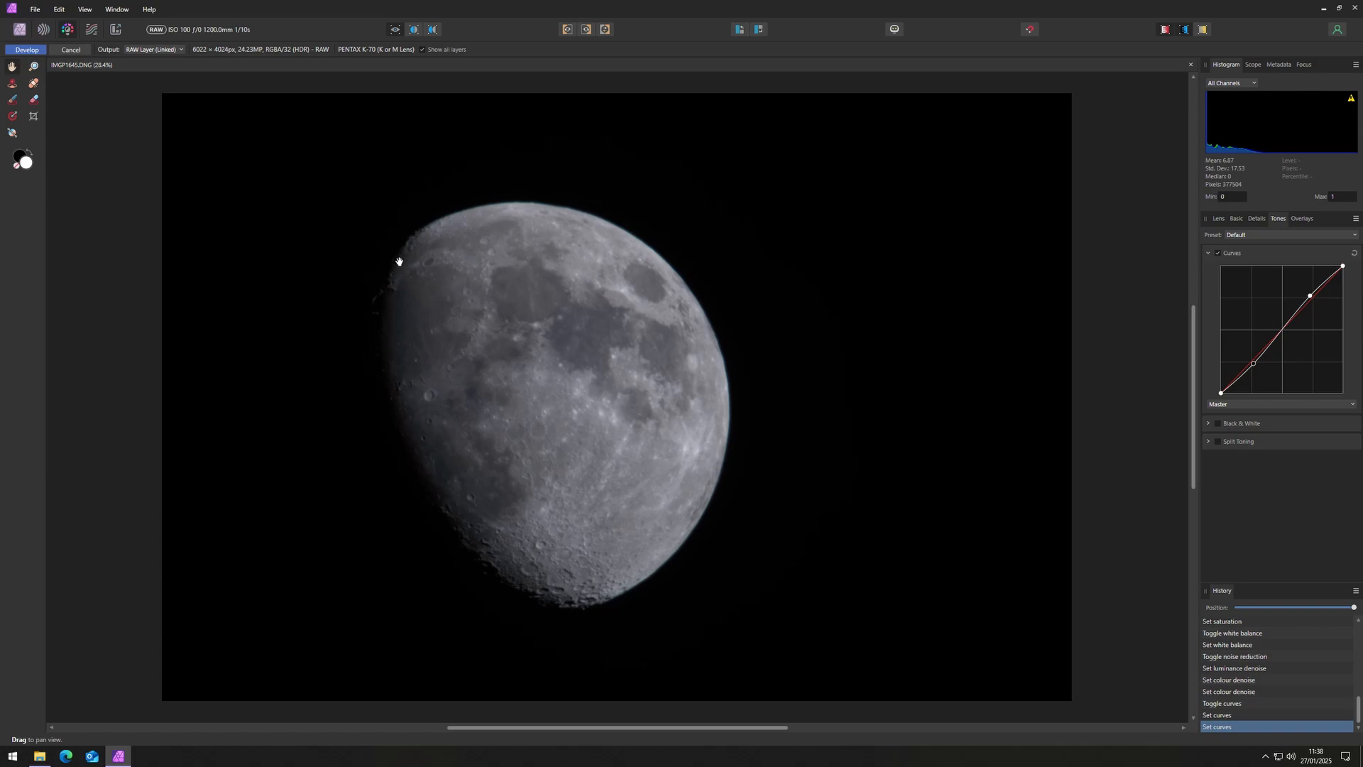
left_click(27, 49)
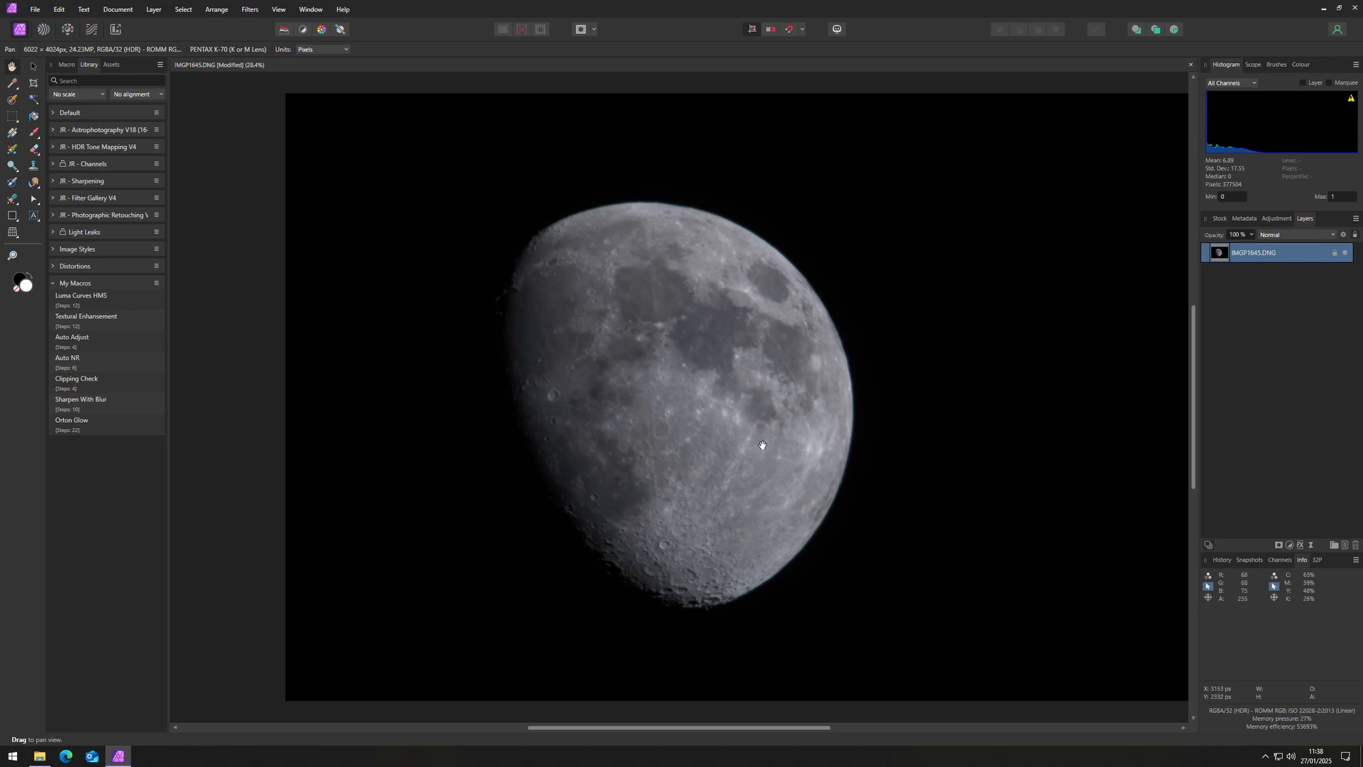
Step: Reopen the IMGP1645.DNG raw layer to check its stored basic develop settings, and return to the developed image
double_click(1221, 253)
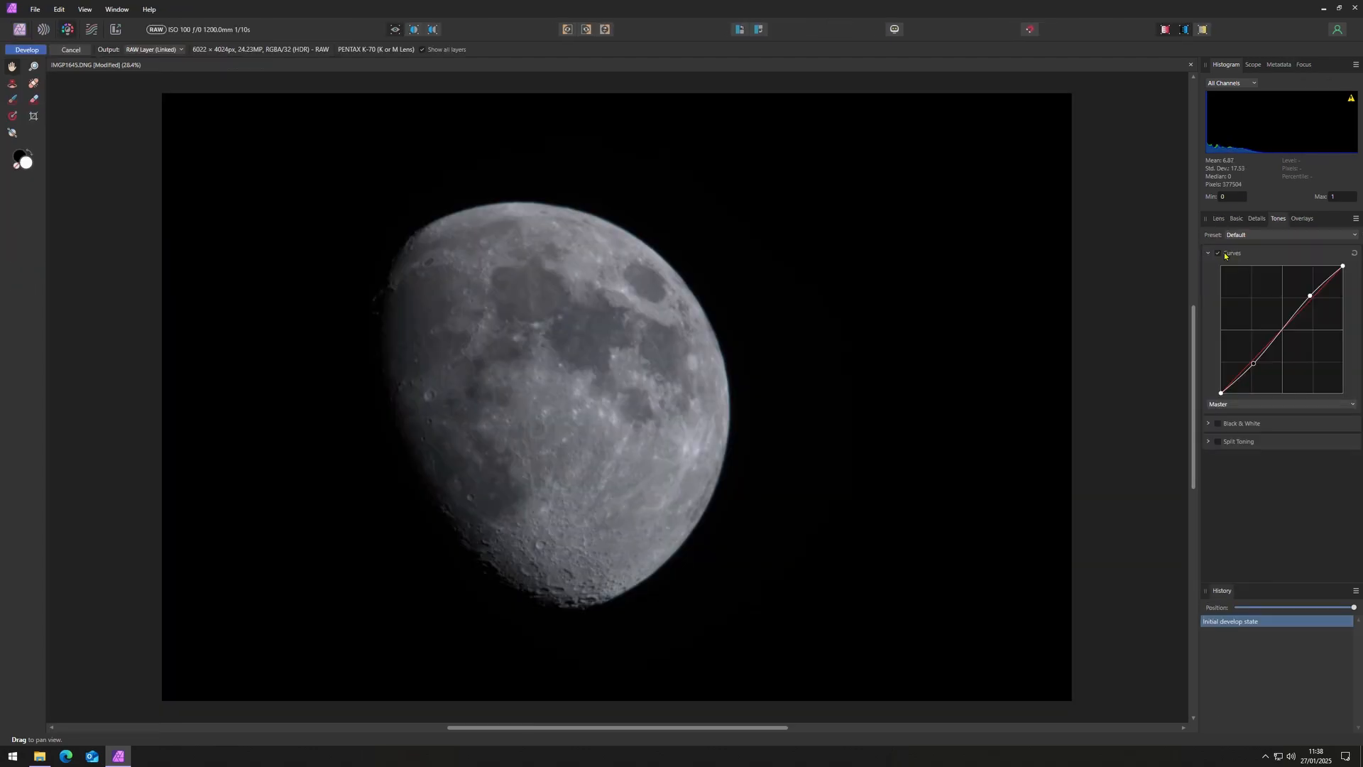
left_click(1238, 221)
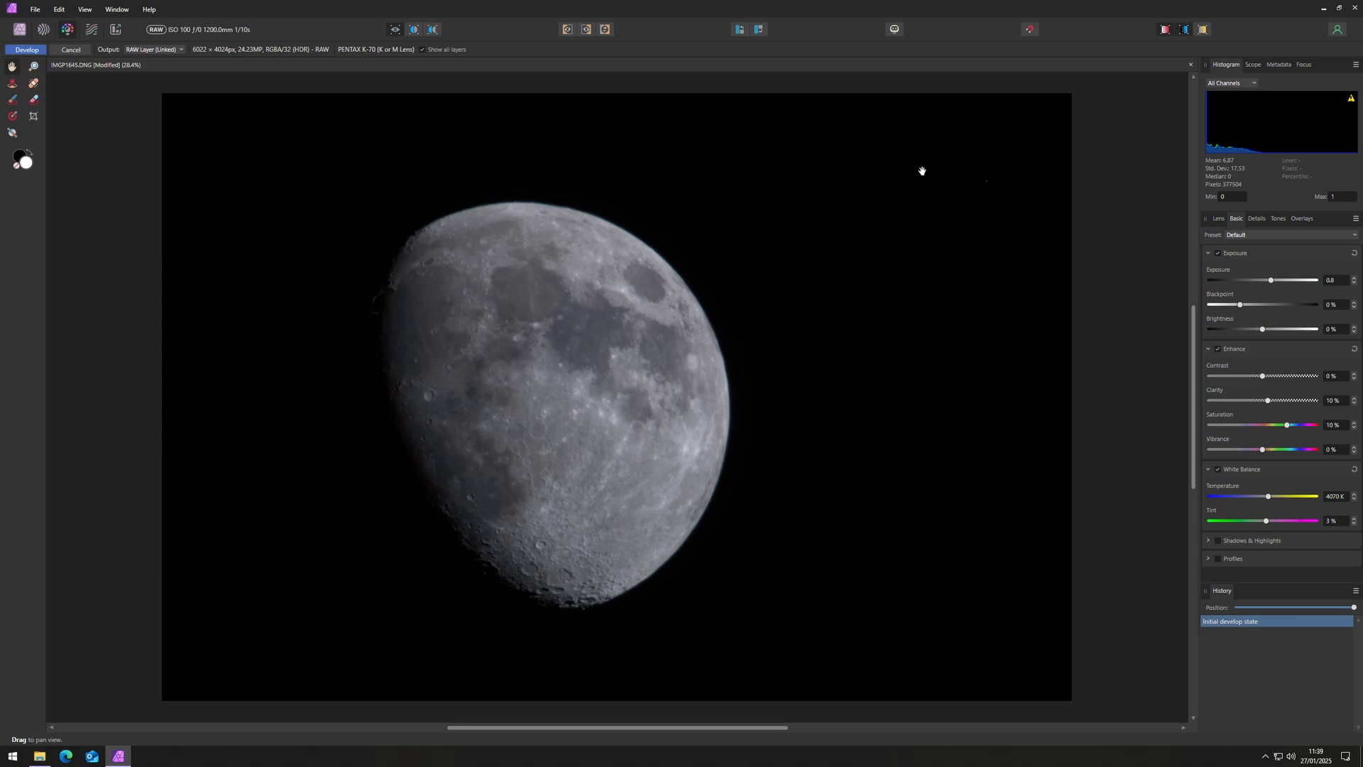
left_click(27, 49)
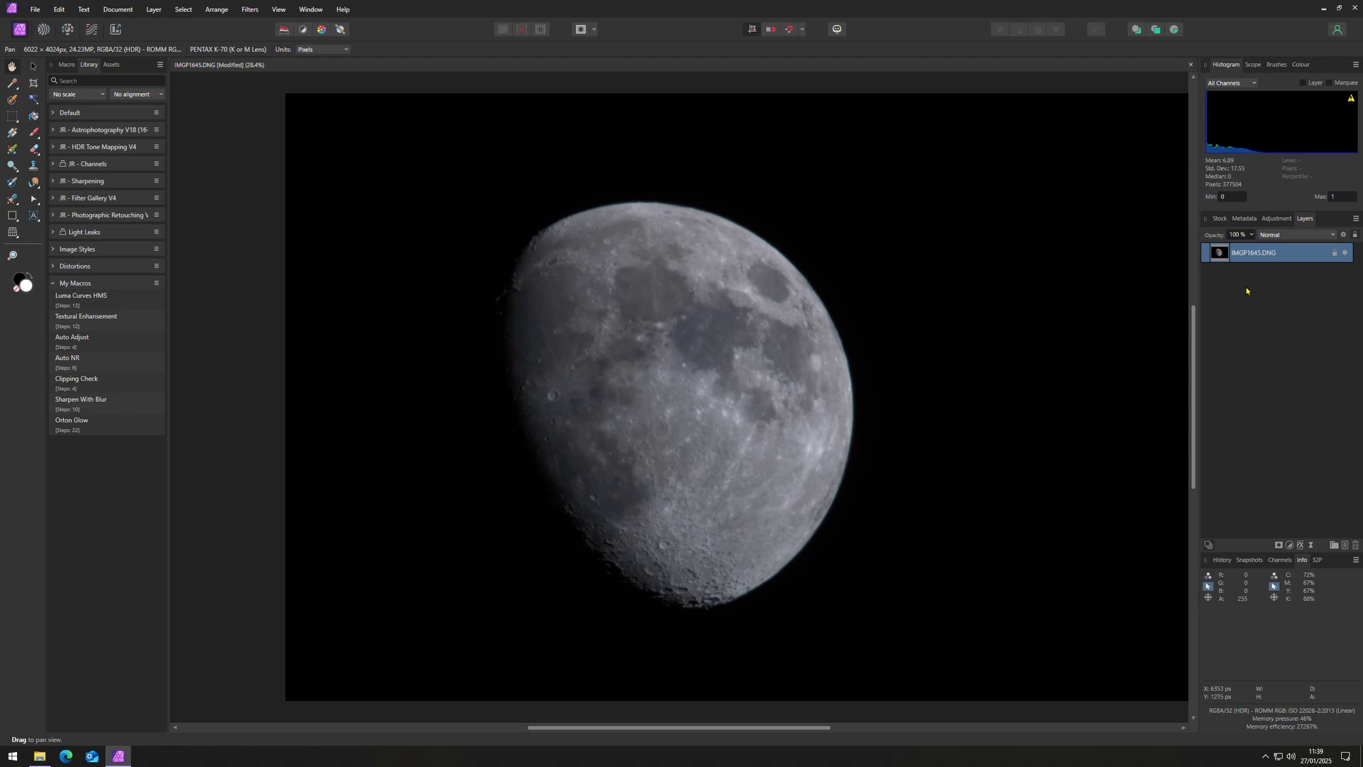
Step: Record a macro of reopening the IMGP1645.DNG raw layer and developing it with its existing settings
left_click(68, 65)
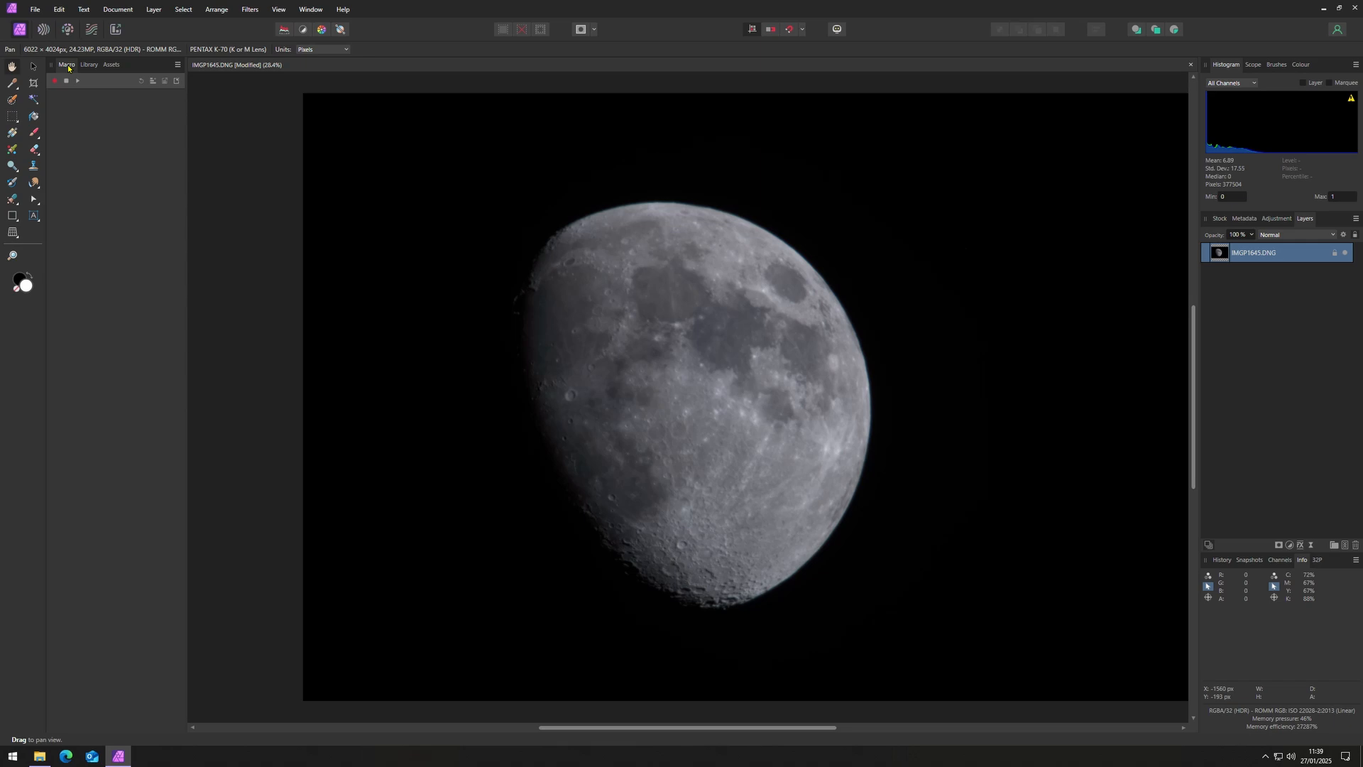
left_click(309, 13)
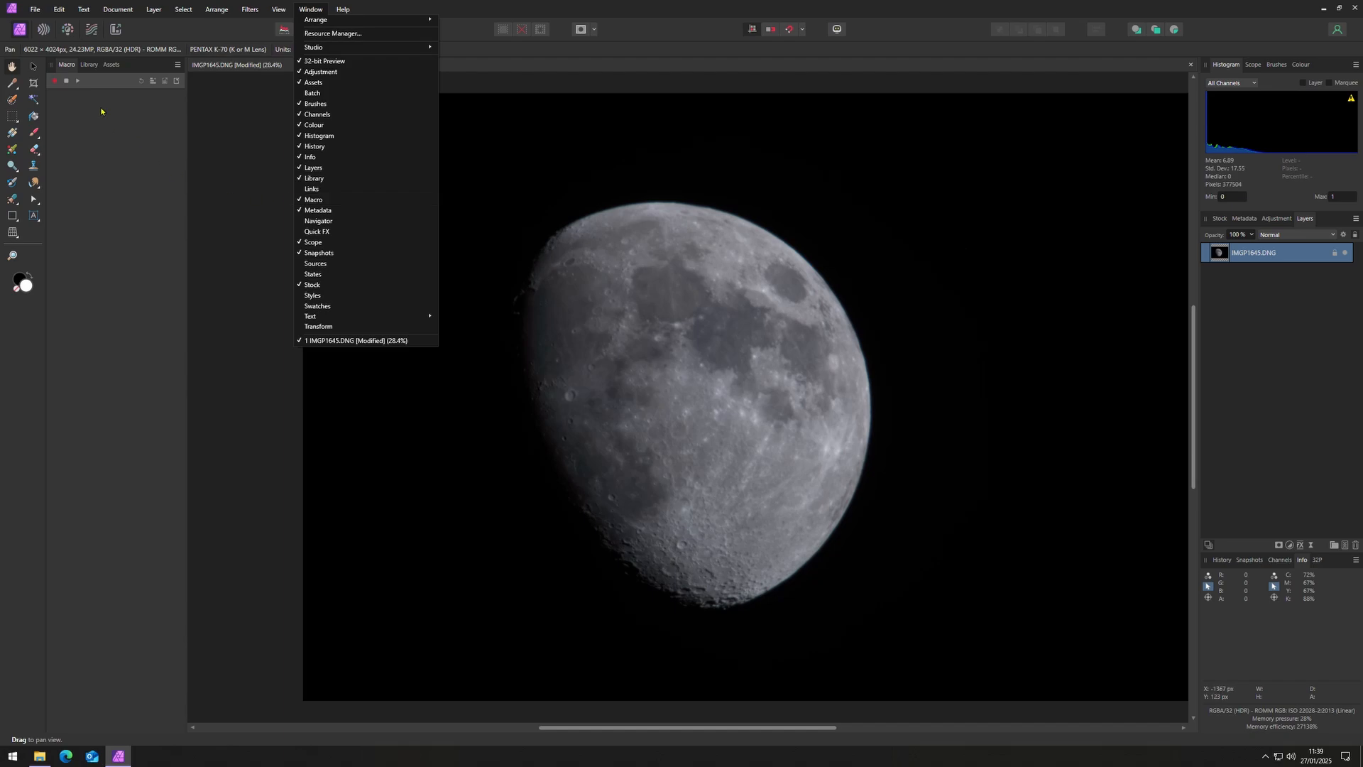
left_click(85, 156)
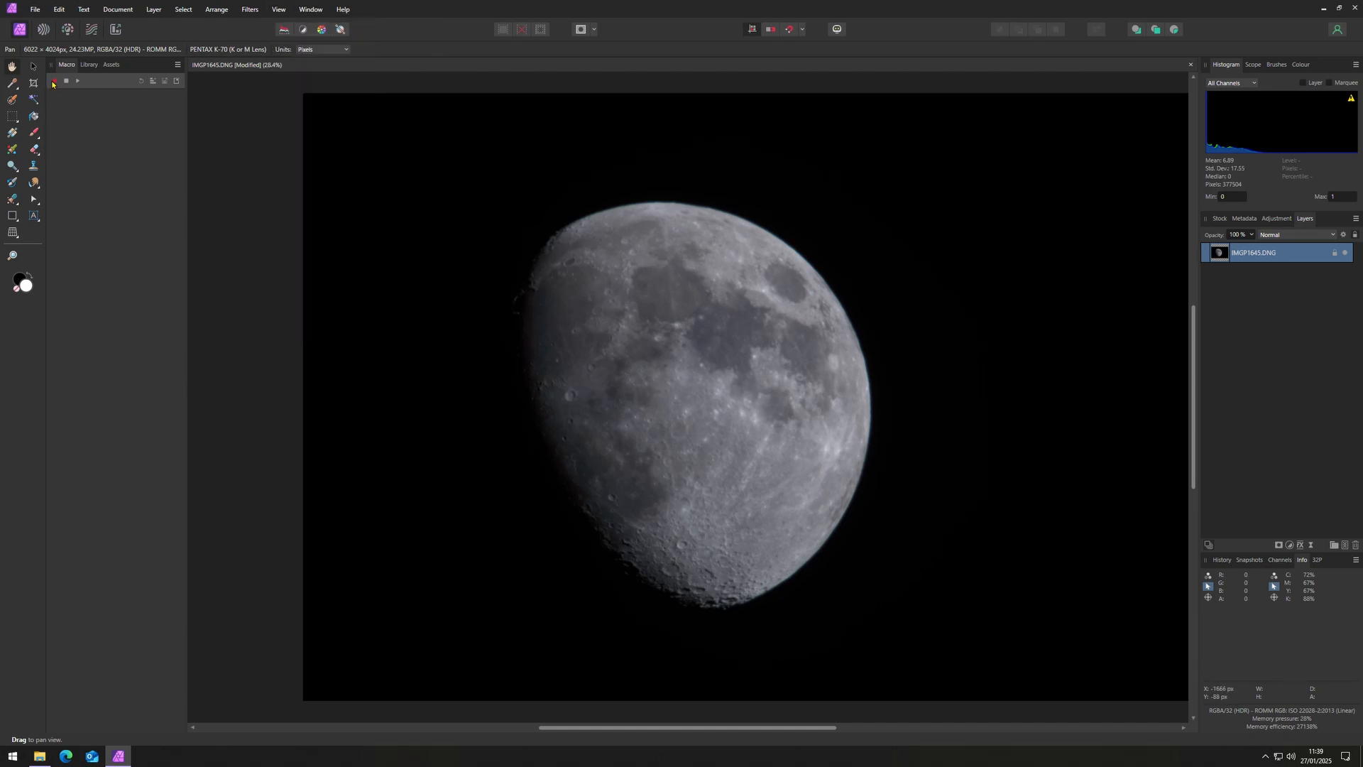
left_click(56, 82)
double_click(1221, 252)
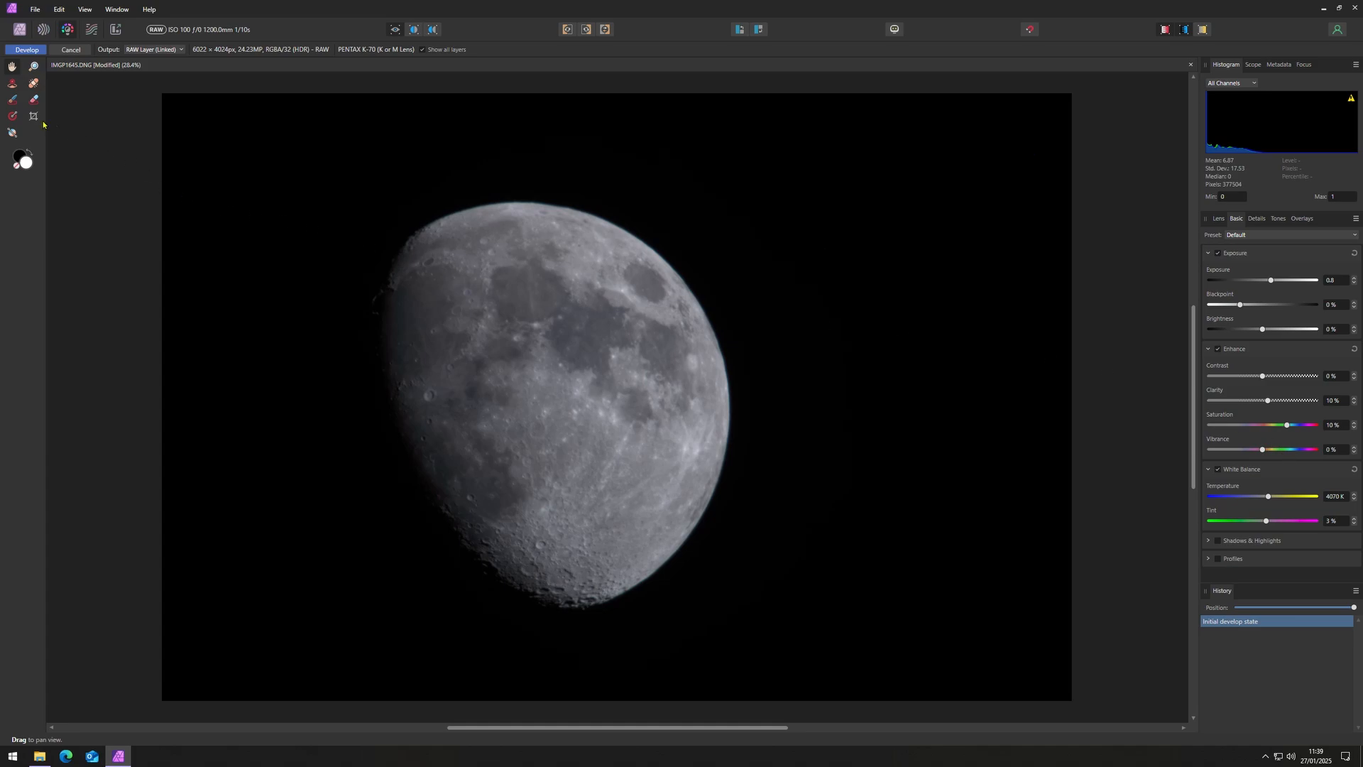
left_click(27, 50)
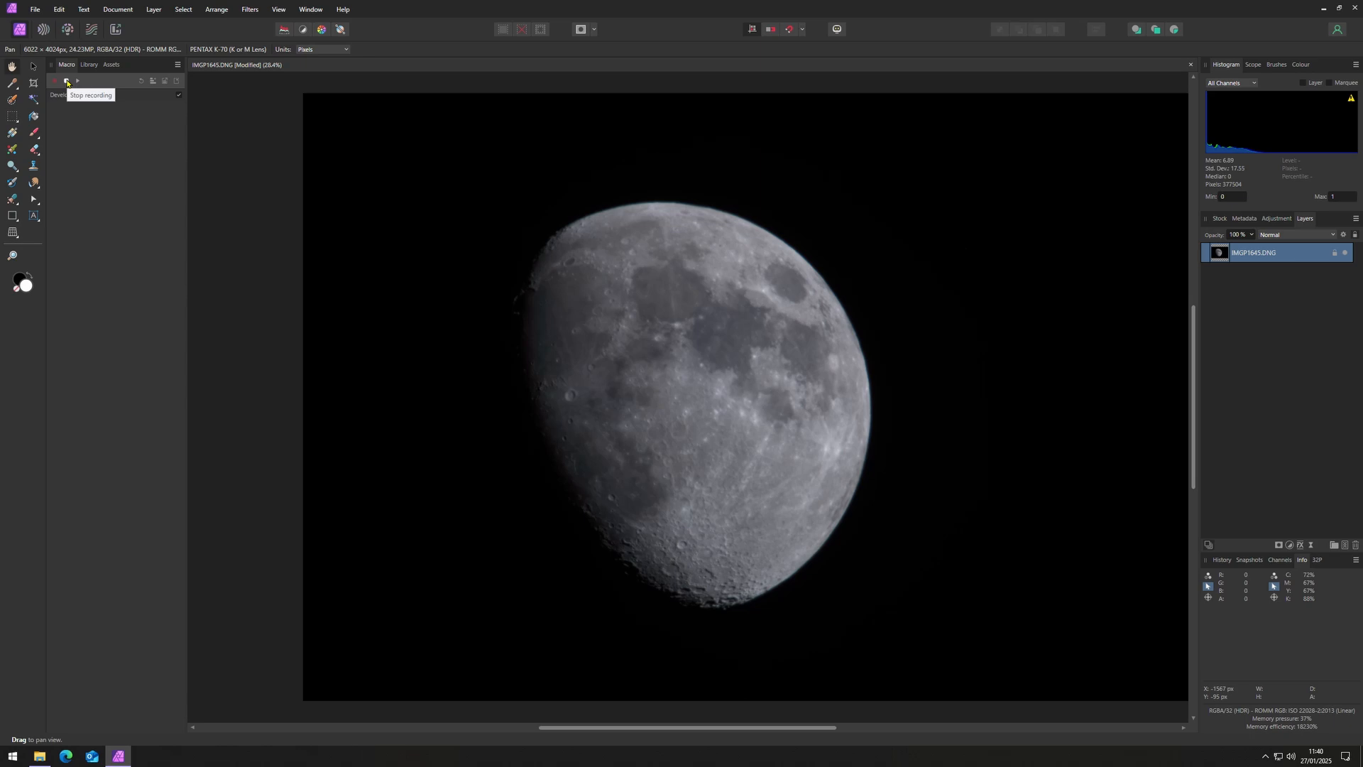
left_click(66, 83)
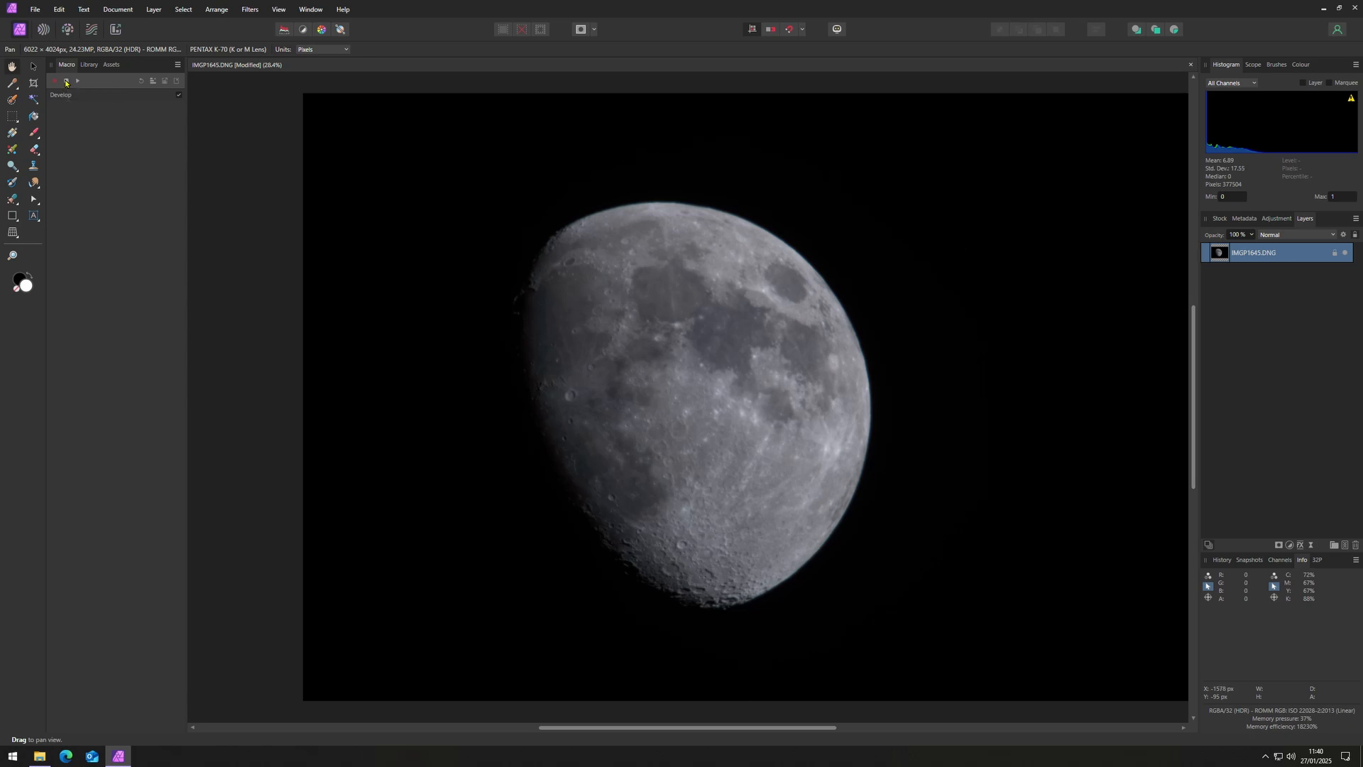
Step: Save the recorded macro as "Moon Test" in the My Macros category
left_click(151, 82)
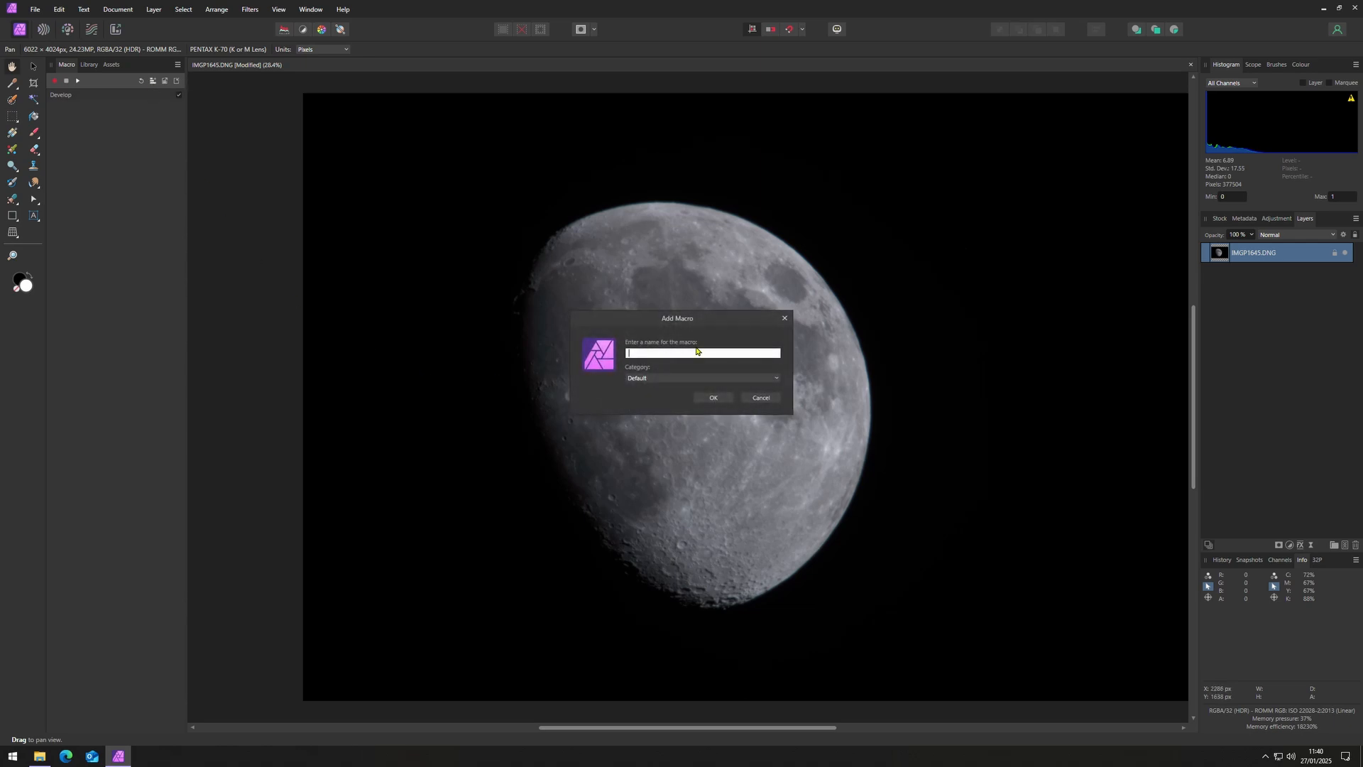
left_click(776, 379)
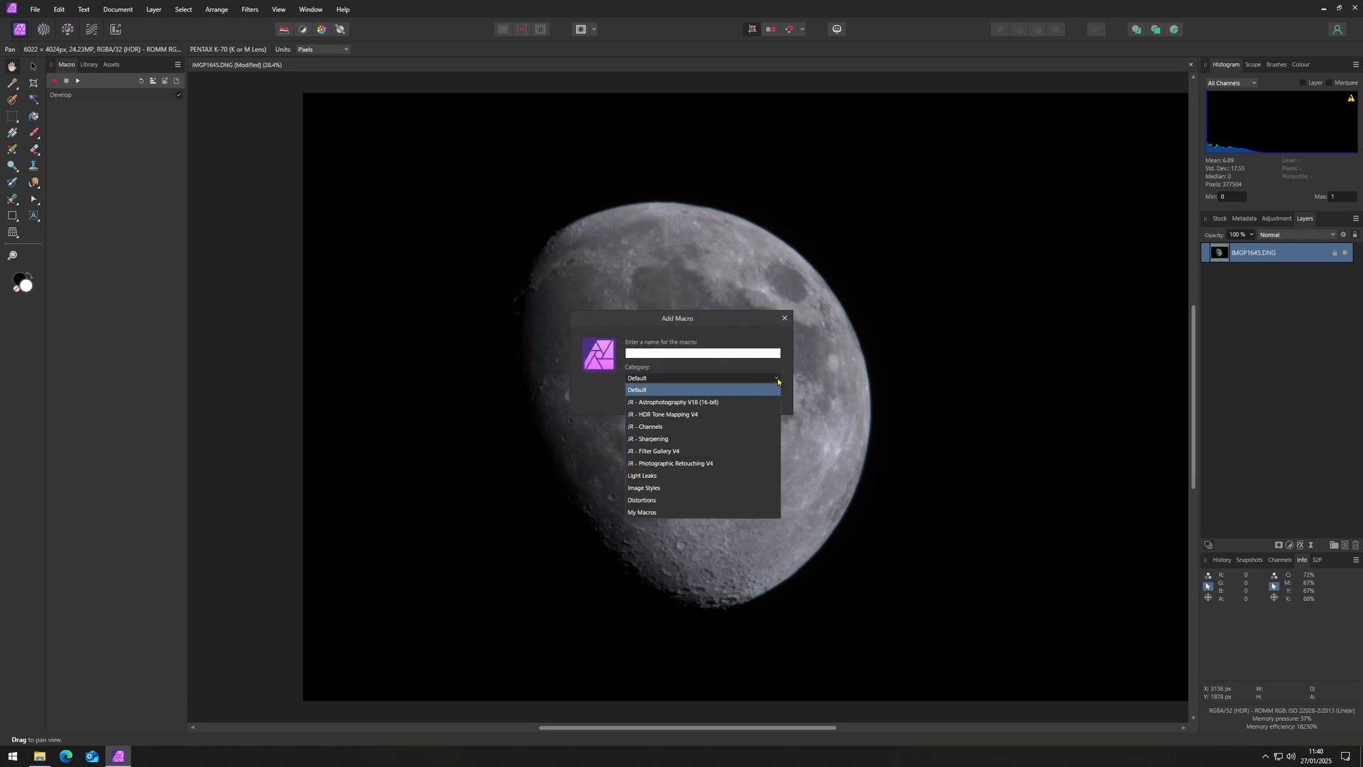
left_click(656, 513)
left_click(646, 351)
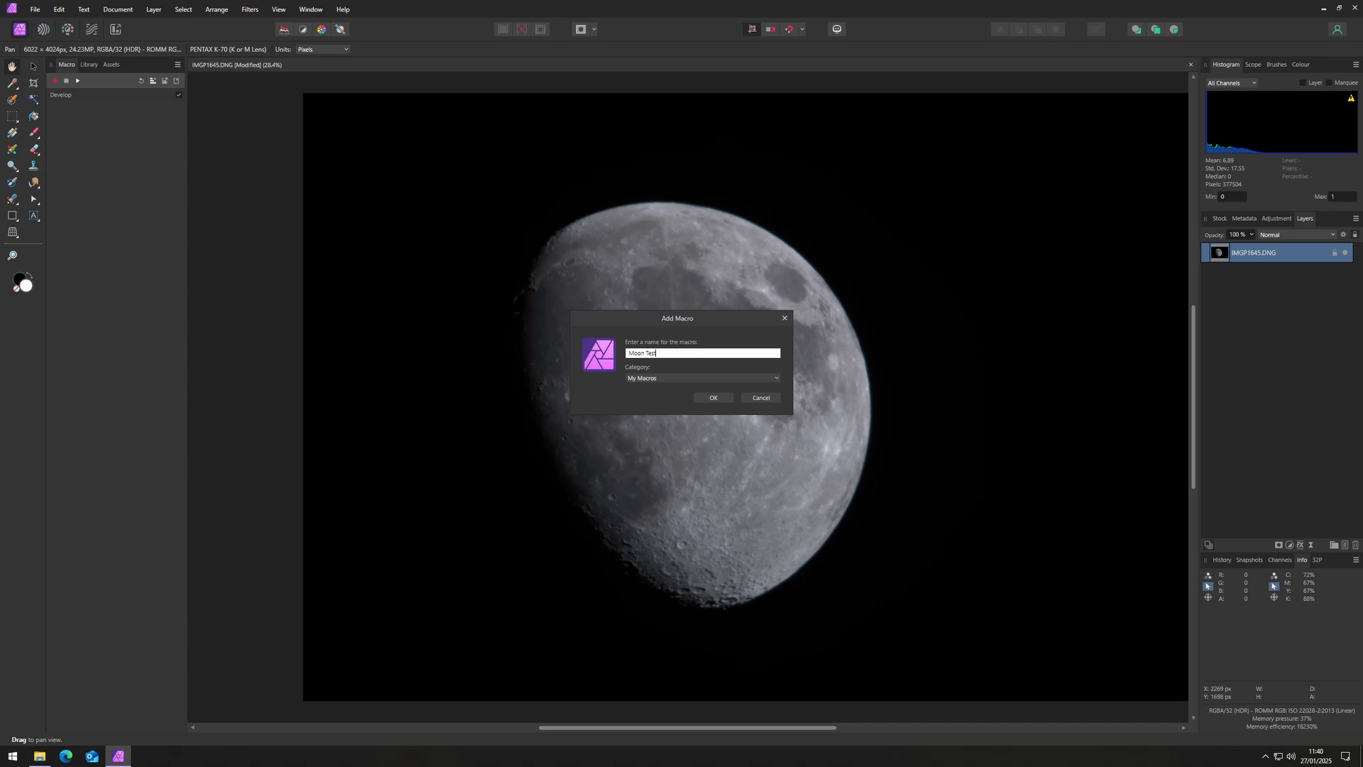
left_click(714, 398)
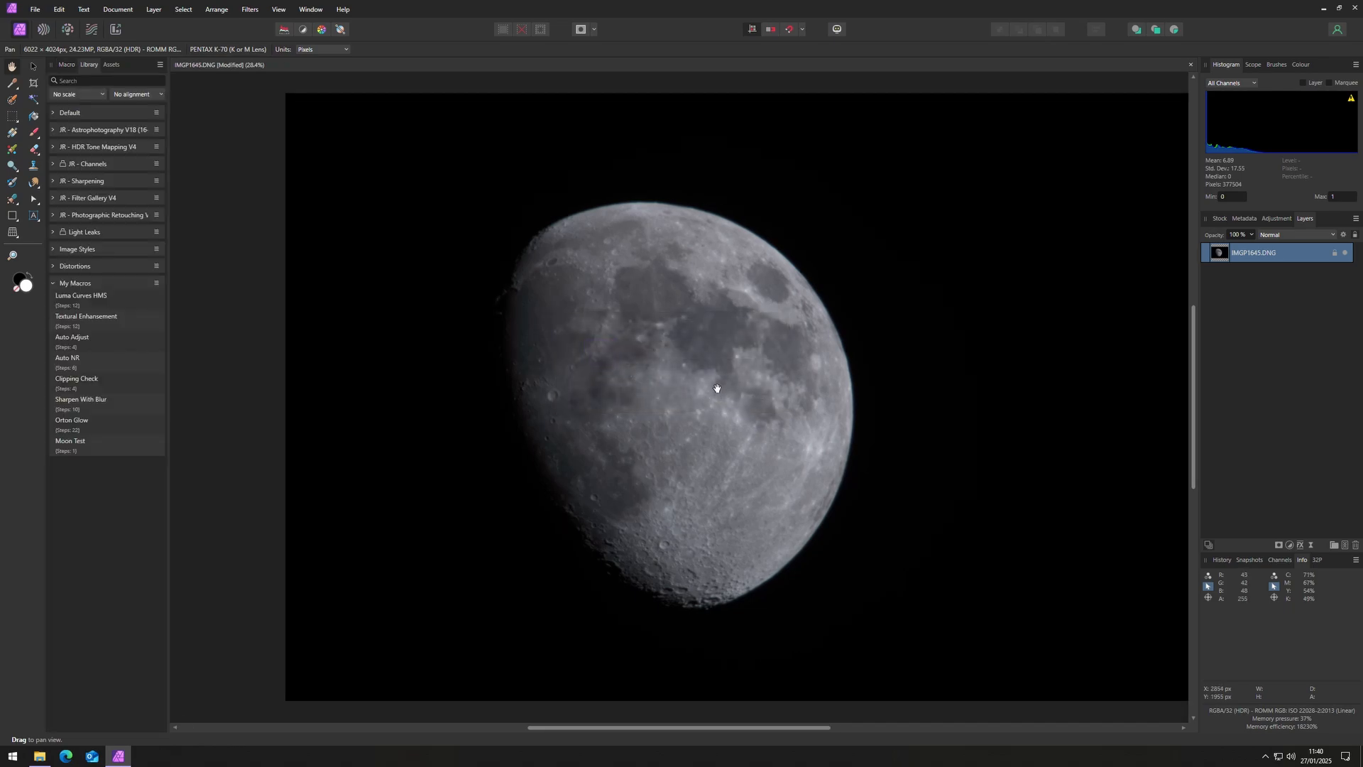
Step: Close IMGP1645.DNG without saving its changes
left_click(1191, 66)
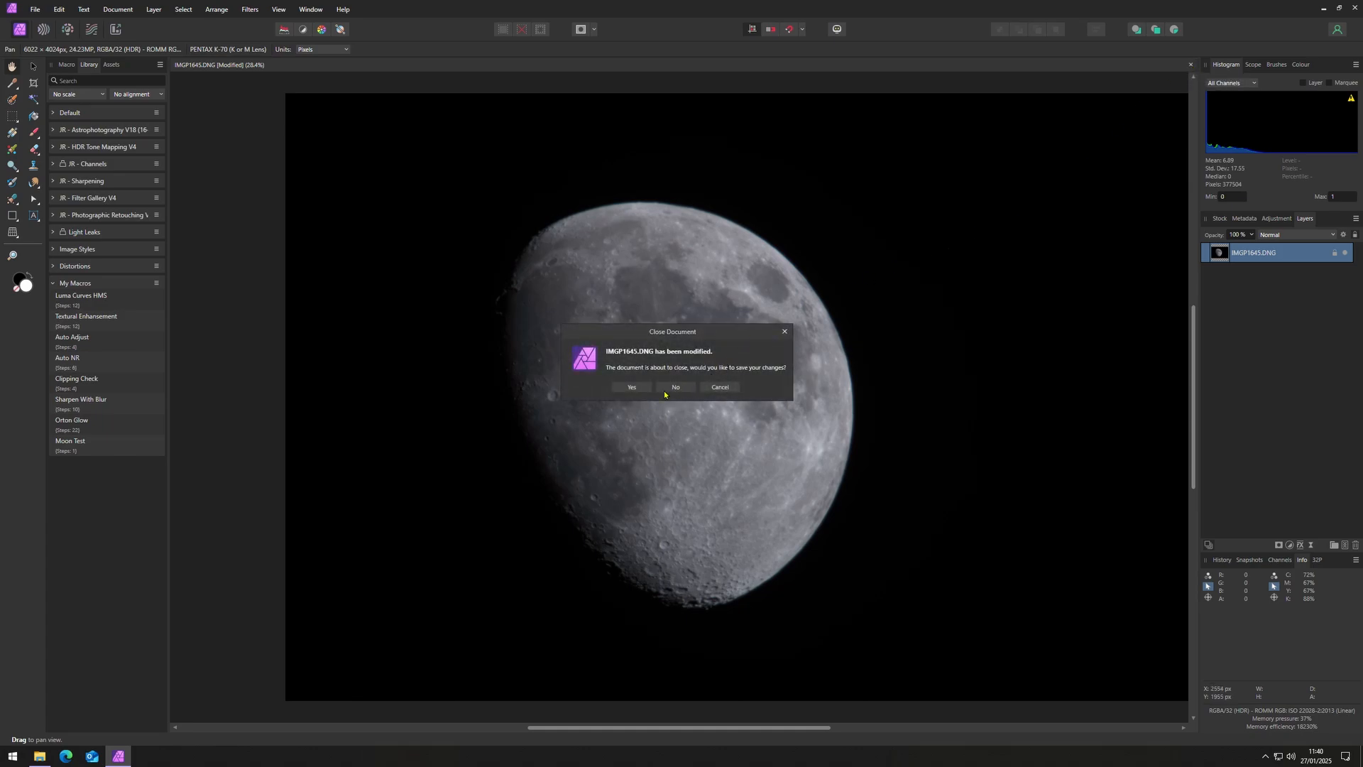
left_click(676, 386)
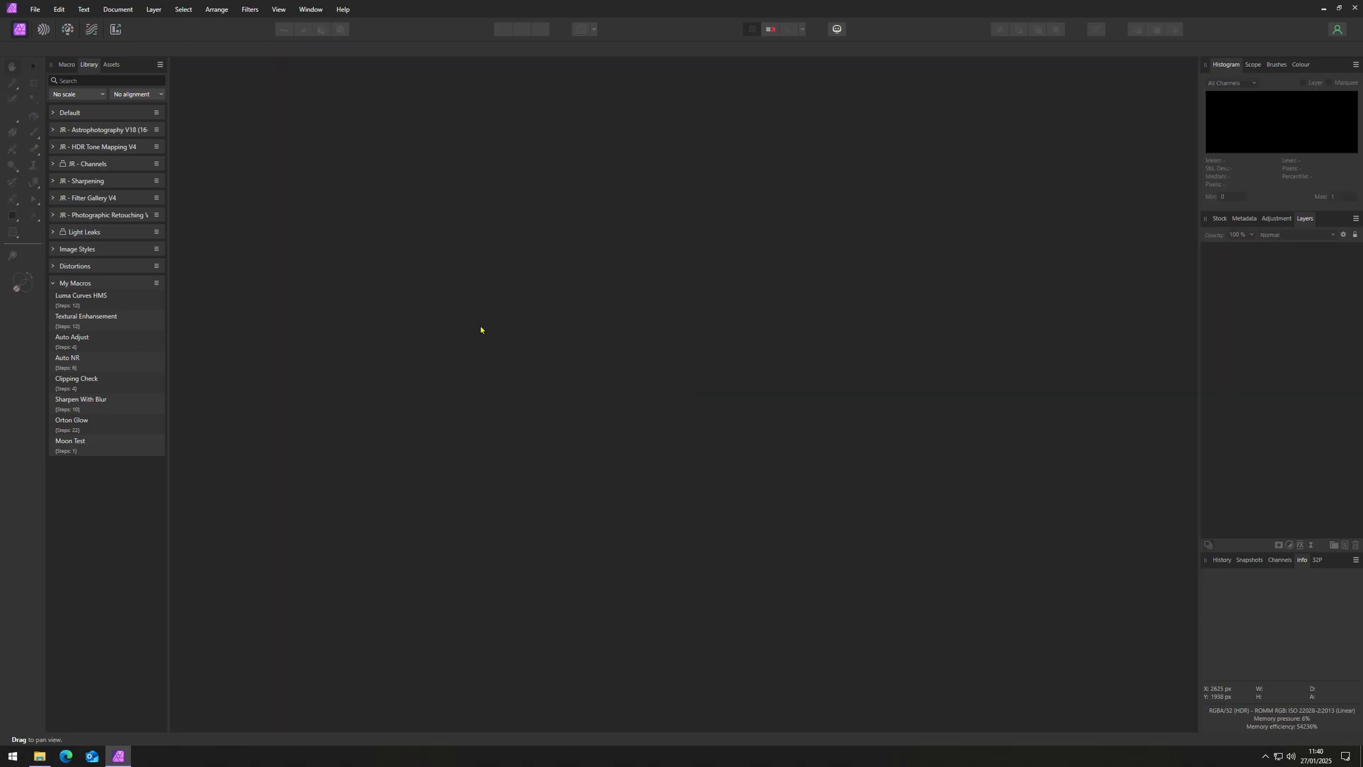
Step: Create a new batch job and add the raw files IMGP1641.DNG to IMGP1650.DNG from the Moon Test folder as sources
left_click(35, 10)
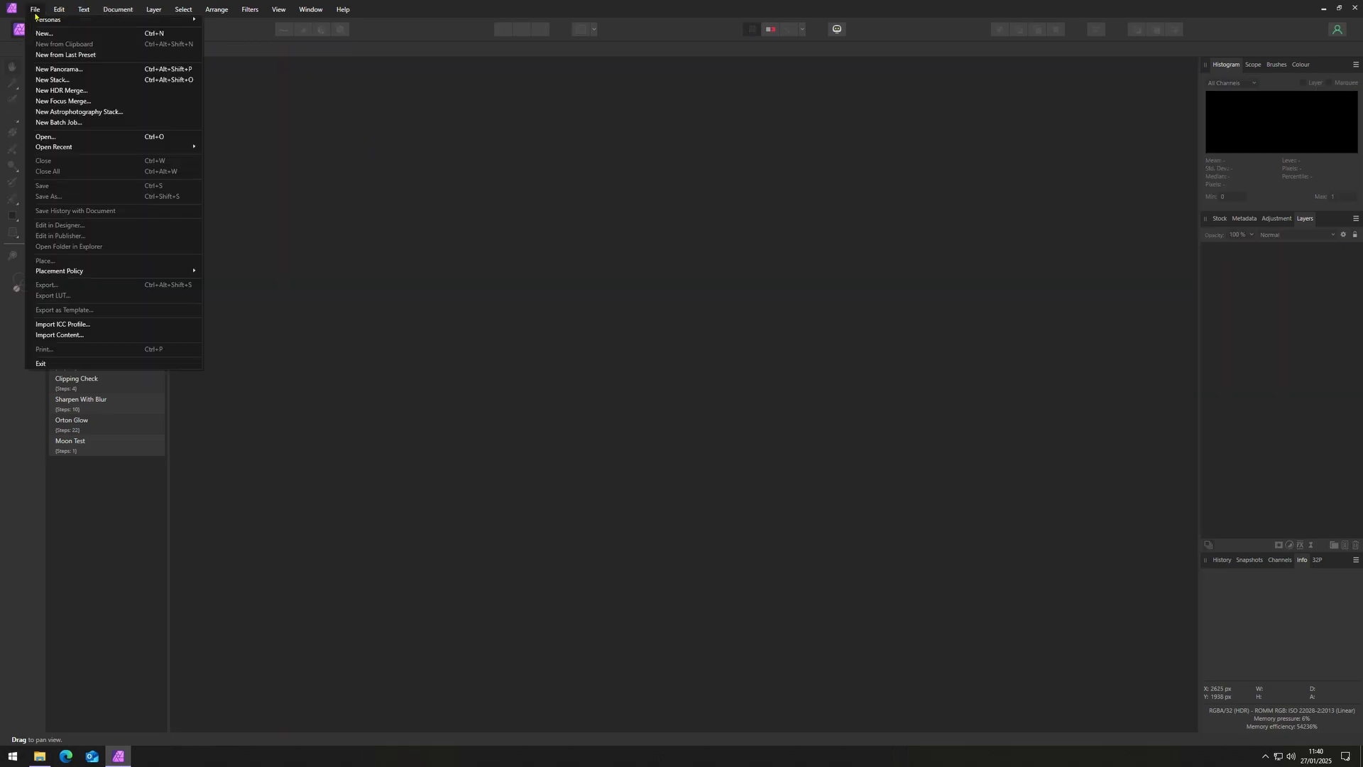
left_click(65, 122)
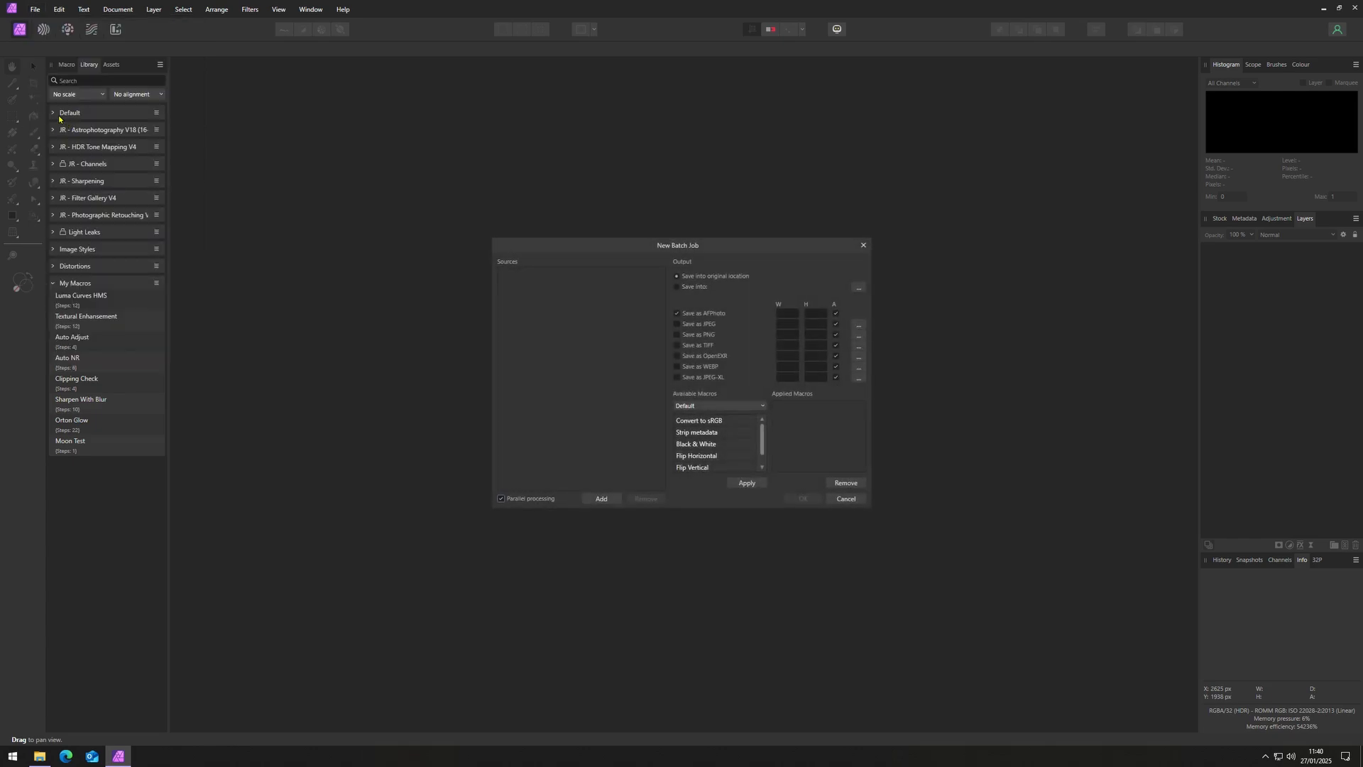
left_click(615, 503)
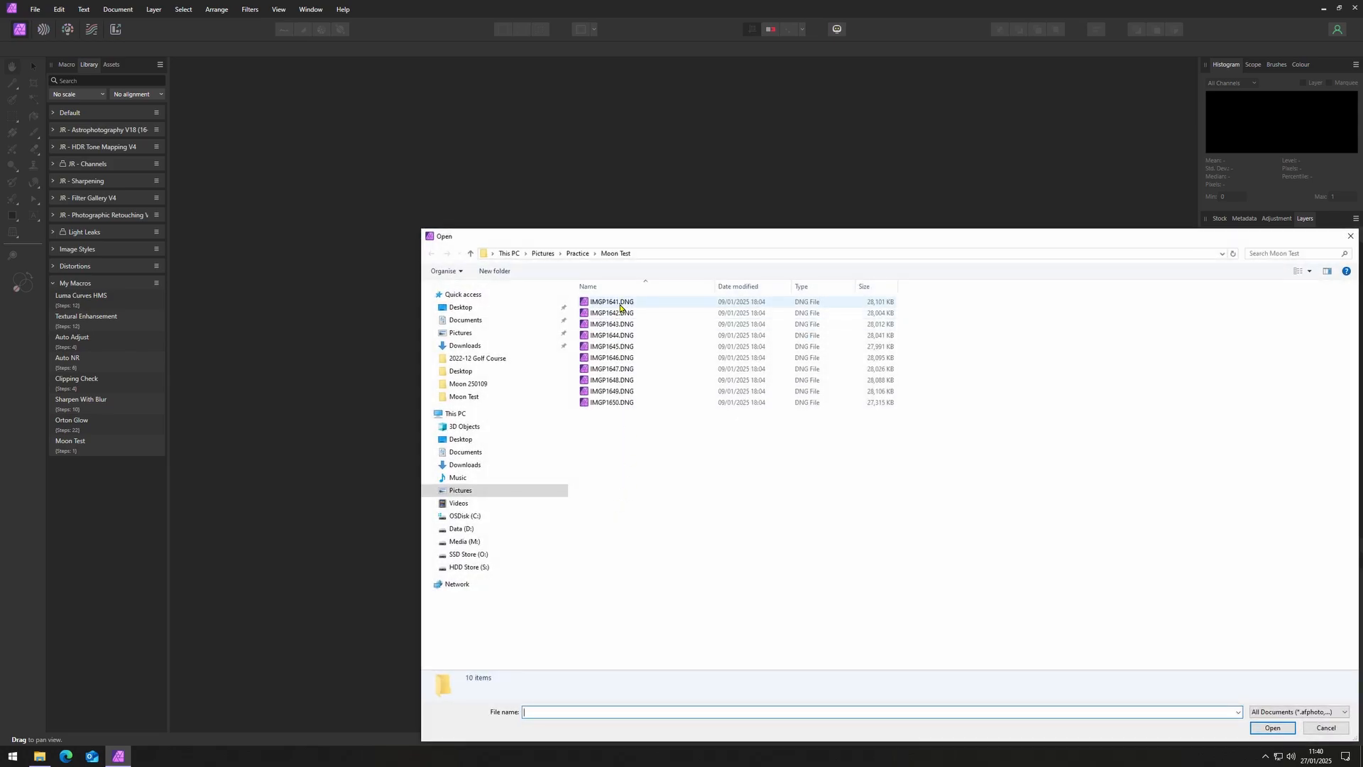
left_click(619, 304)
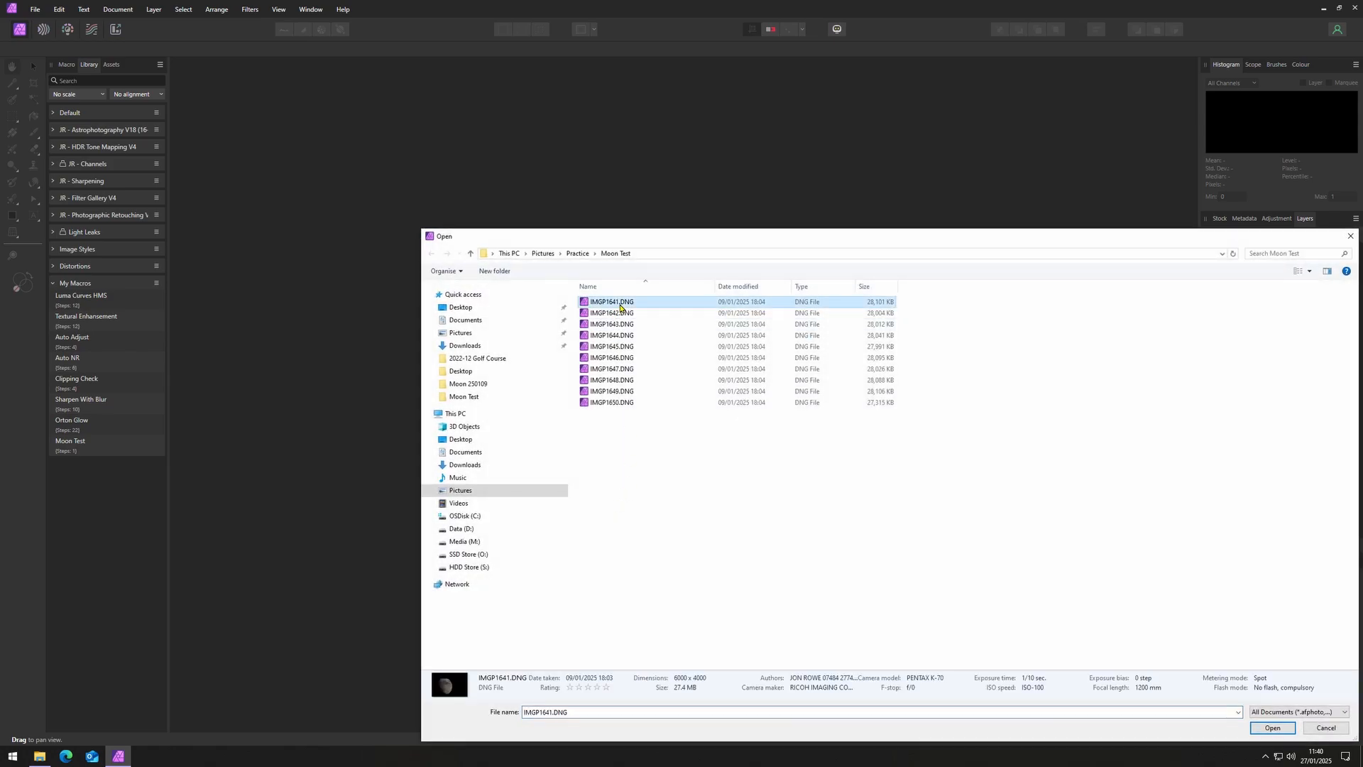
left_click(625, 402, "shift")
left_click(1265, 732)
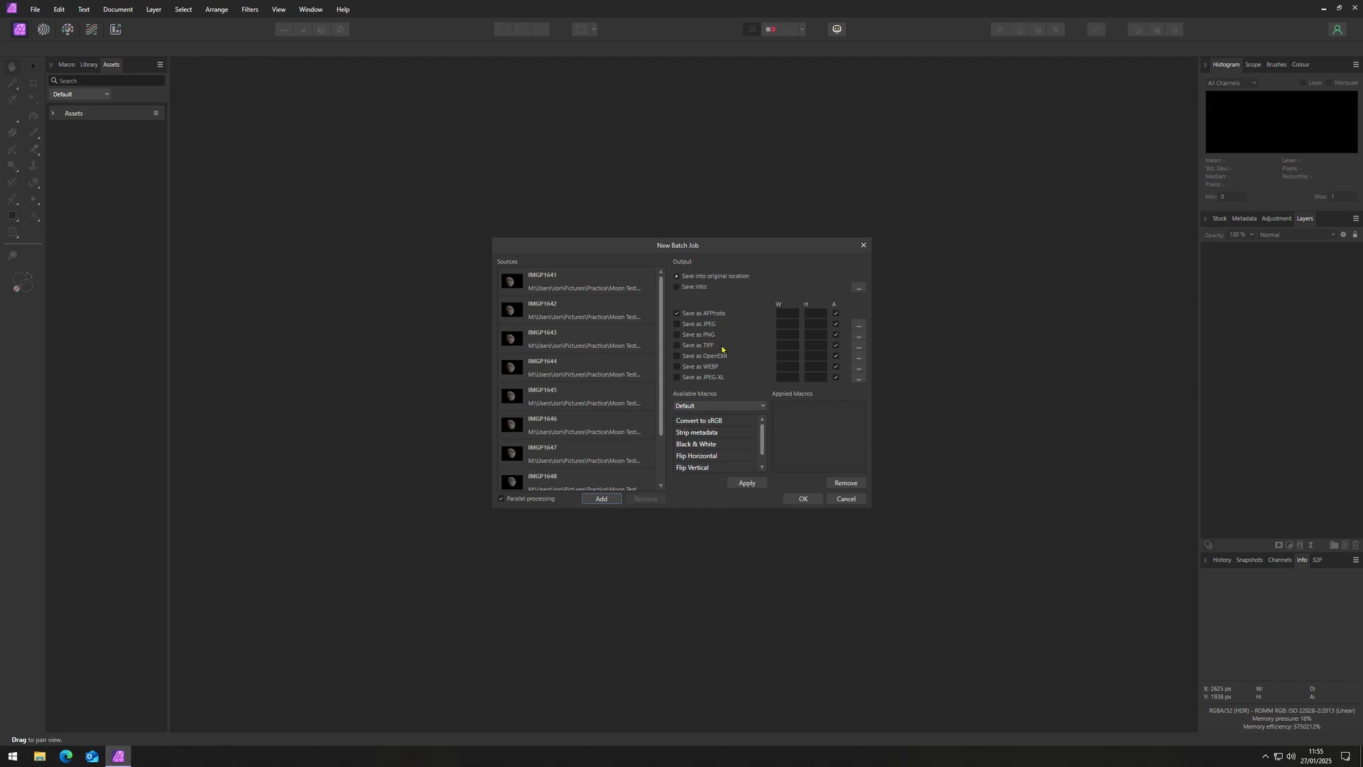
Step: Make the batch output TIFF instead of AFPhoto, with RGB 32-bit pixel format and Lanczos 3 Non-Separable resampling
left_click(678, 346)
left_click(861, 348)
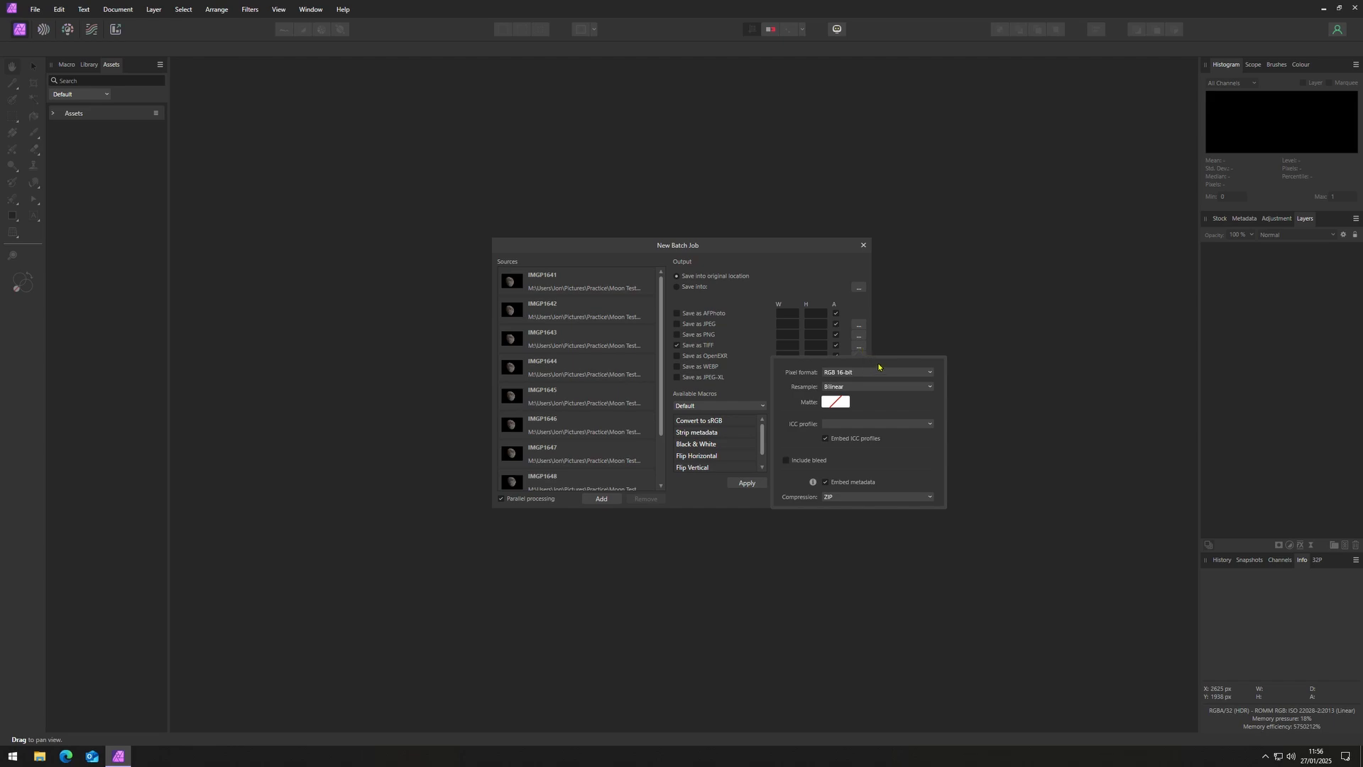
left_click(926, 374)
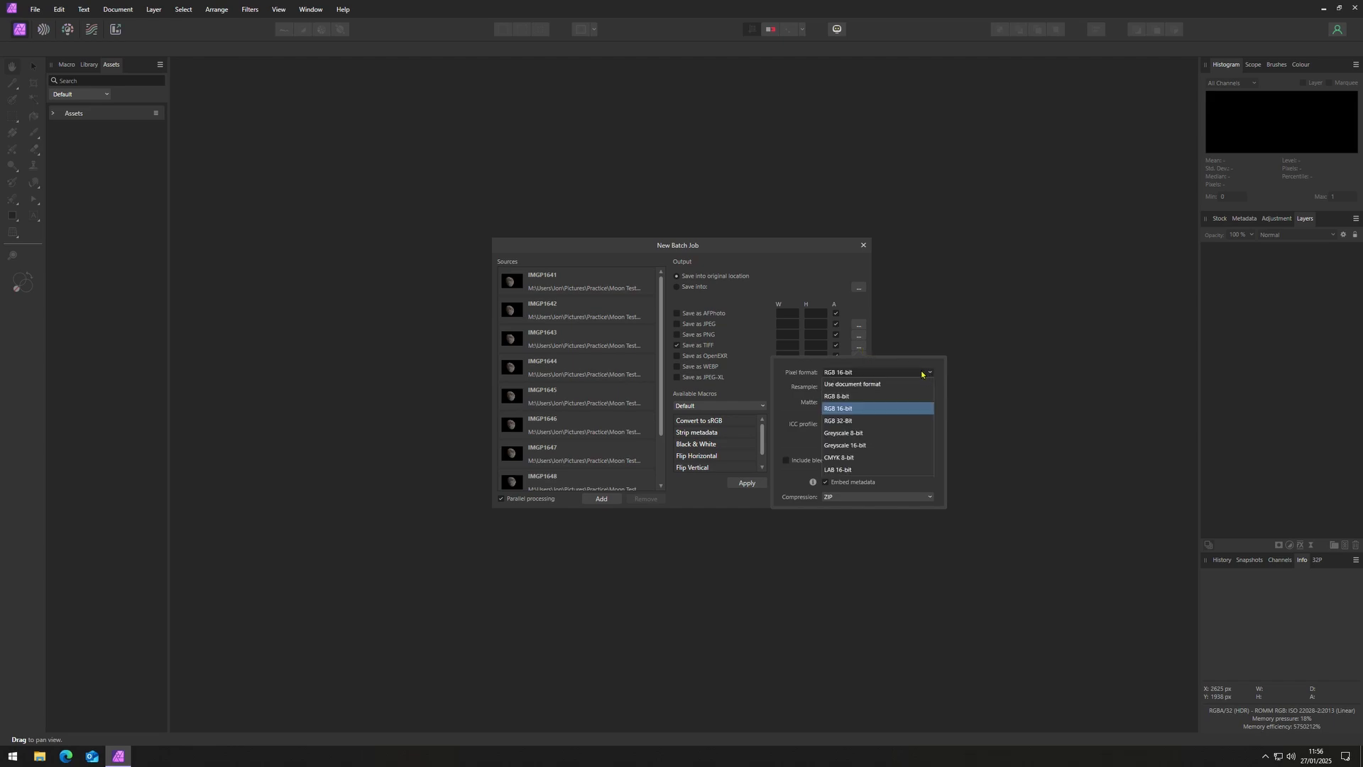
left_click(859, 421)
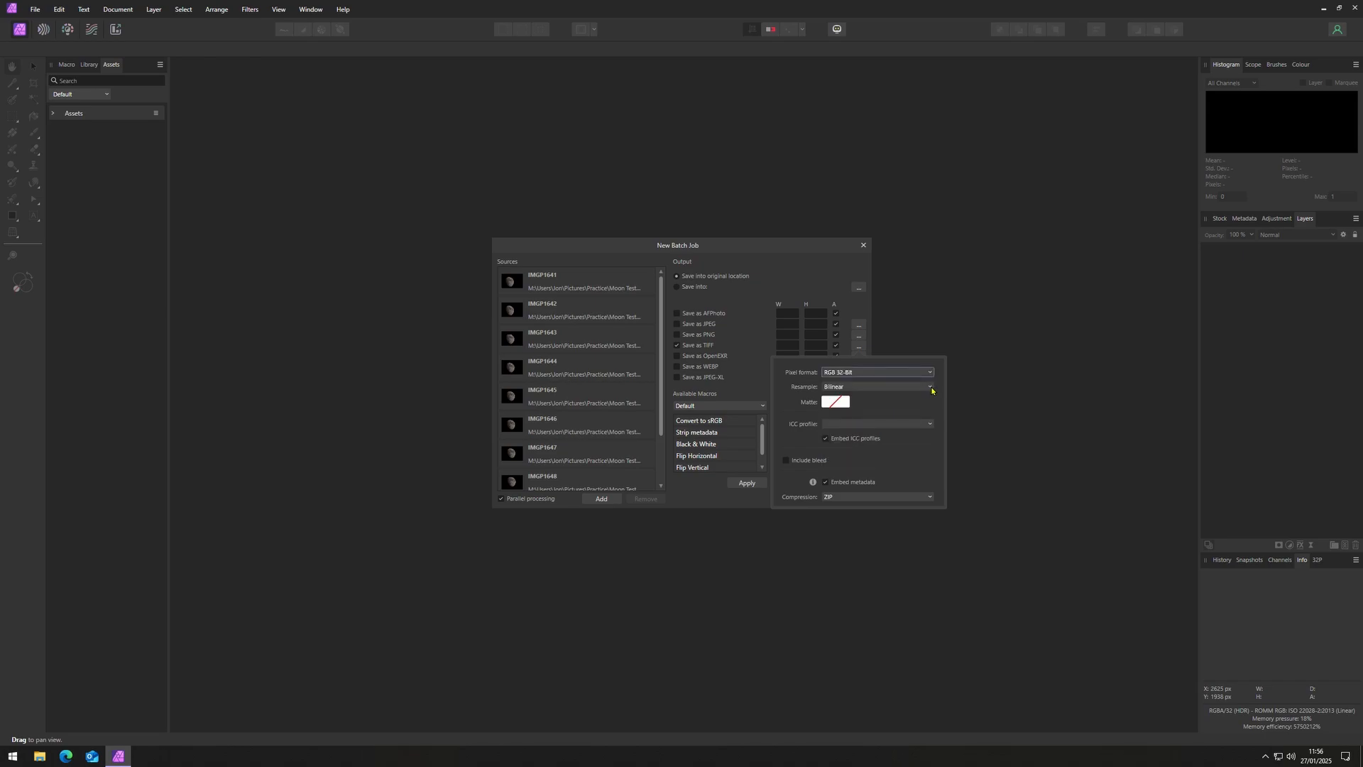
left_click(930, 388)
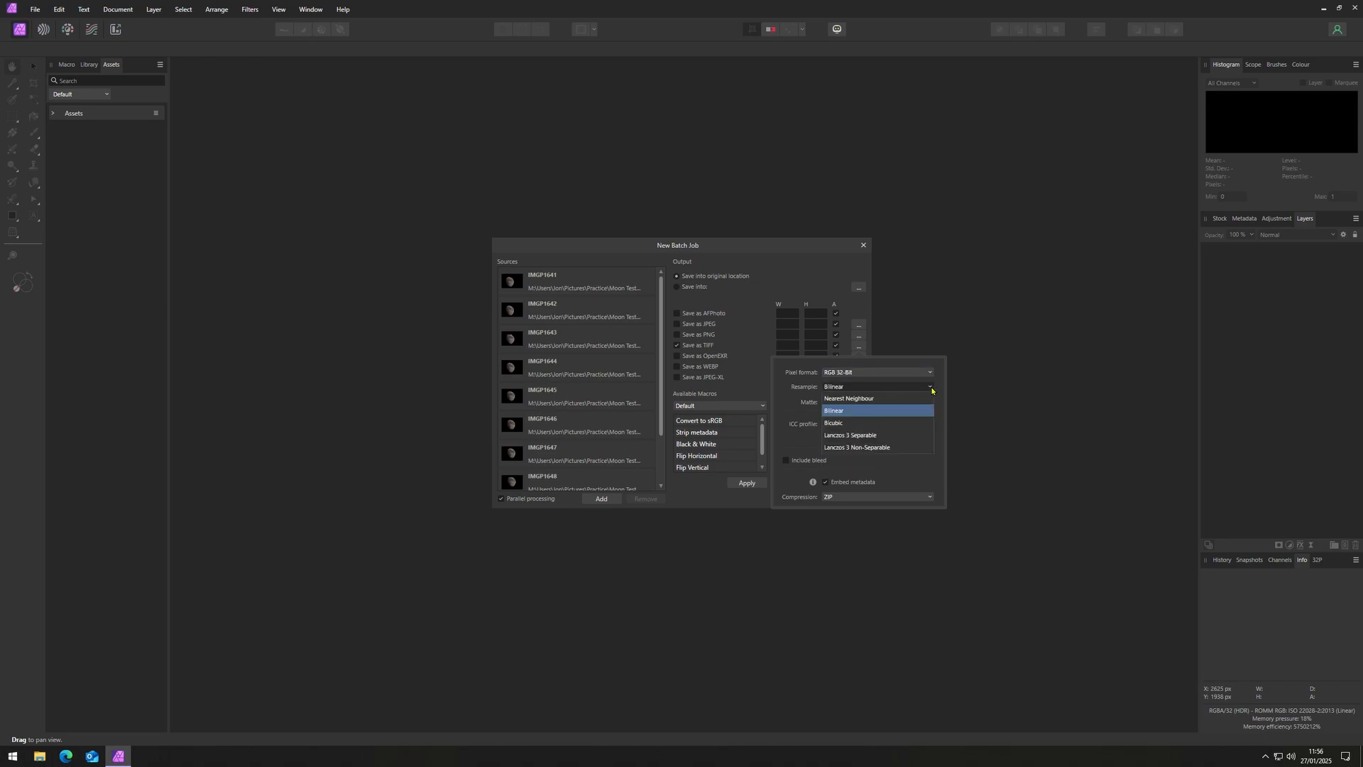
left_click(873, 448)
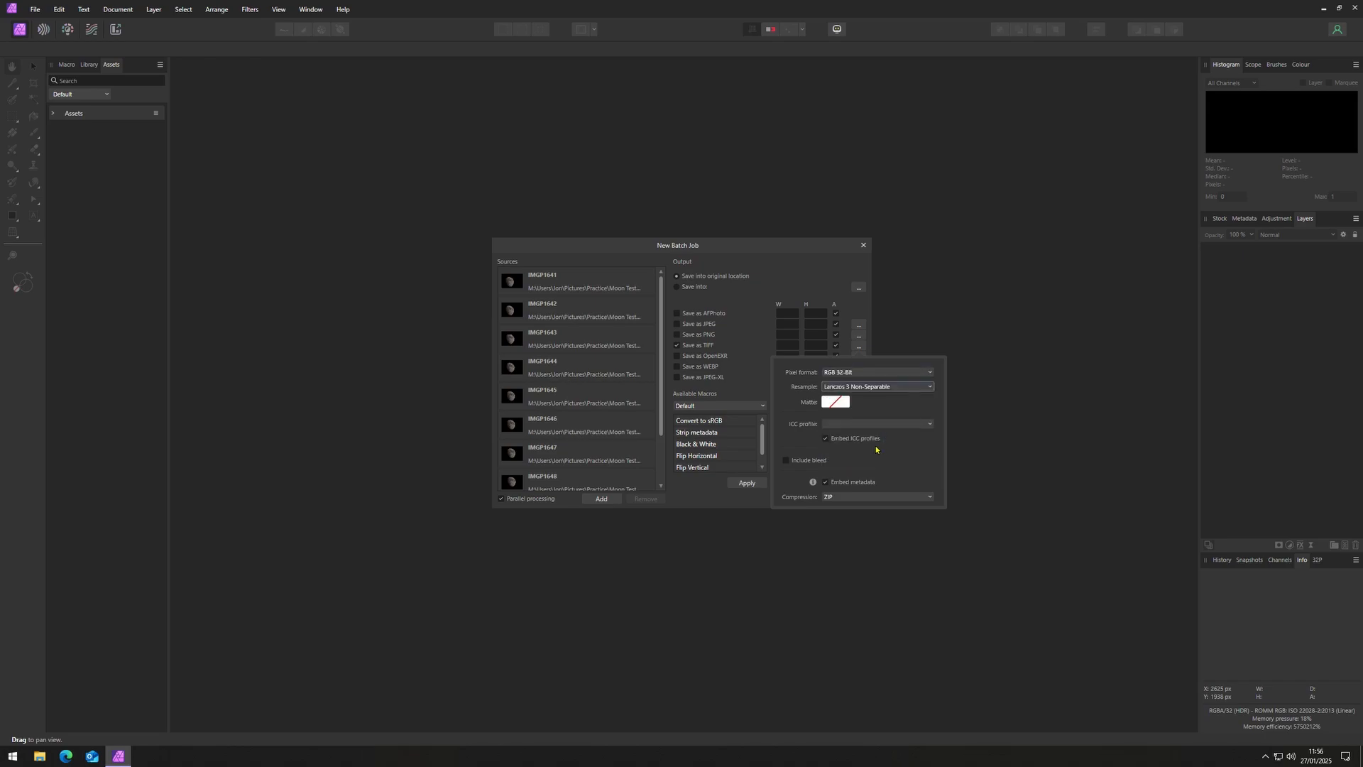
Step: Set the TIFF output's ICC profile to ROMM RGB: ISO 22028-2:2013 (Linear) and its compression to None
left_click(933, 427)
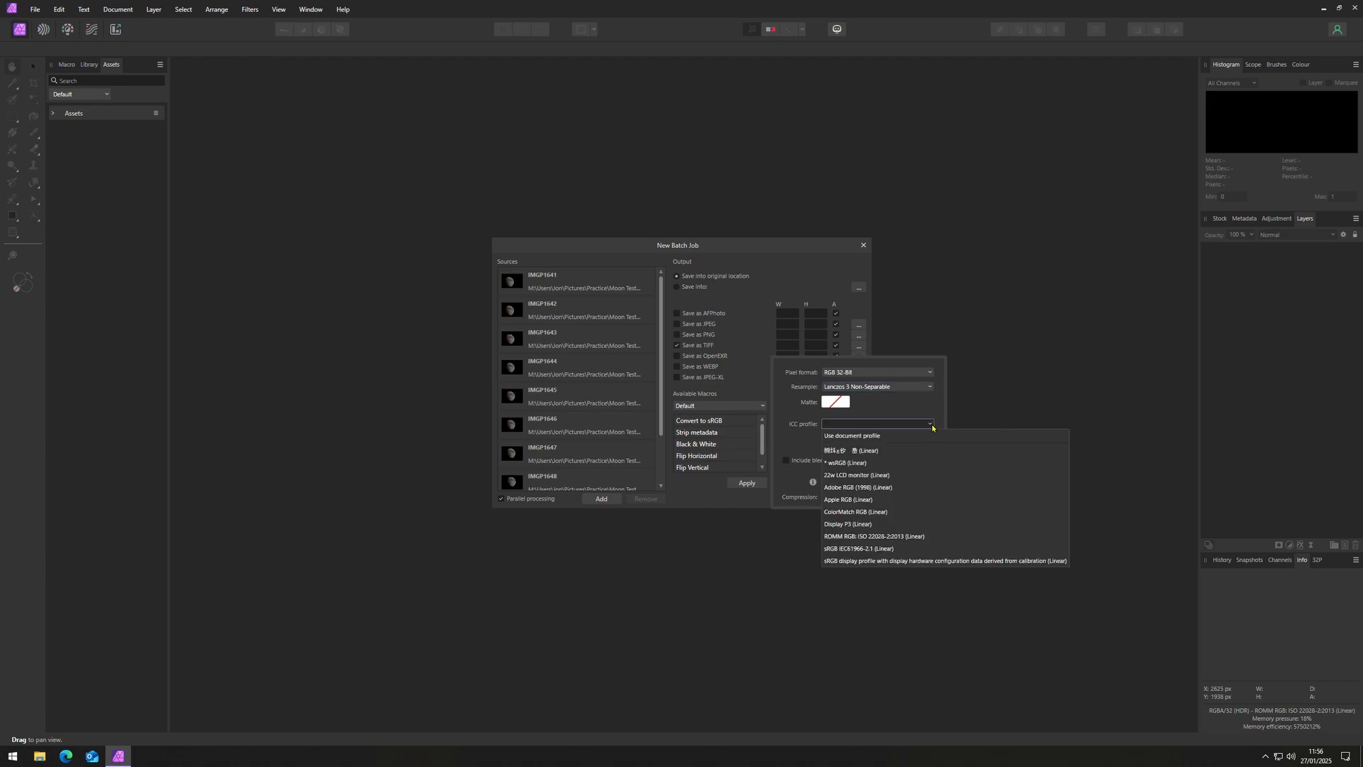
left_click(875, 536)
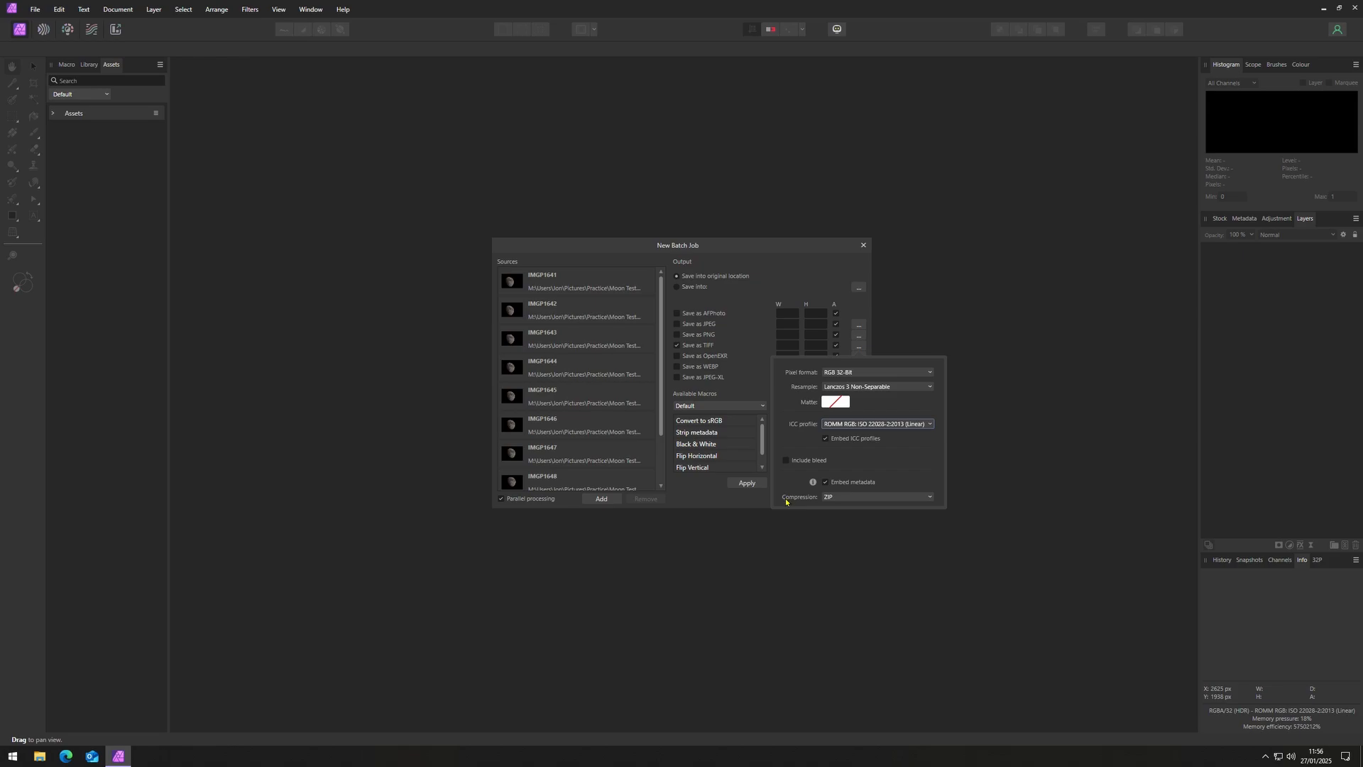
left_click(931, 497)
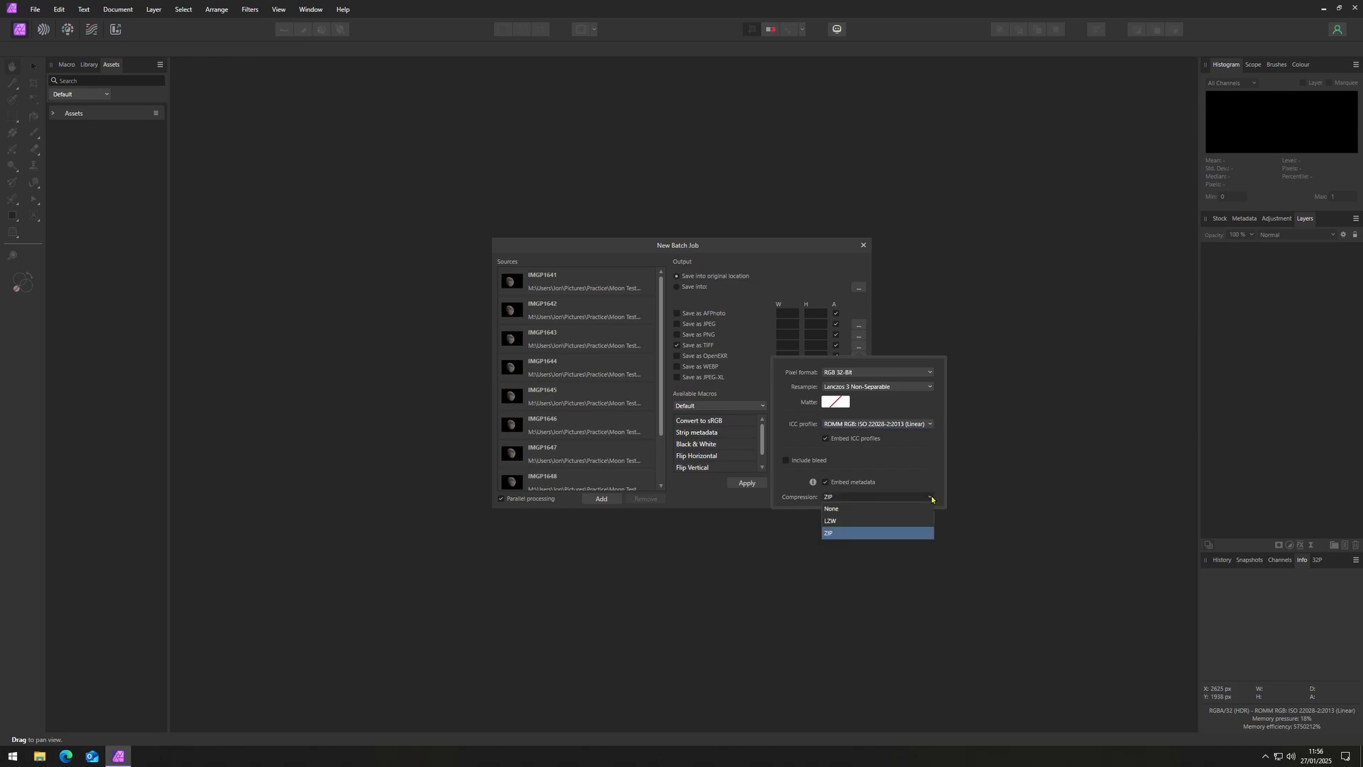
left_click(841, 509)
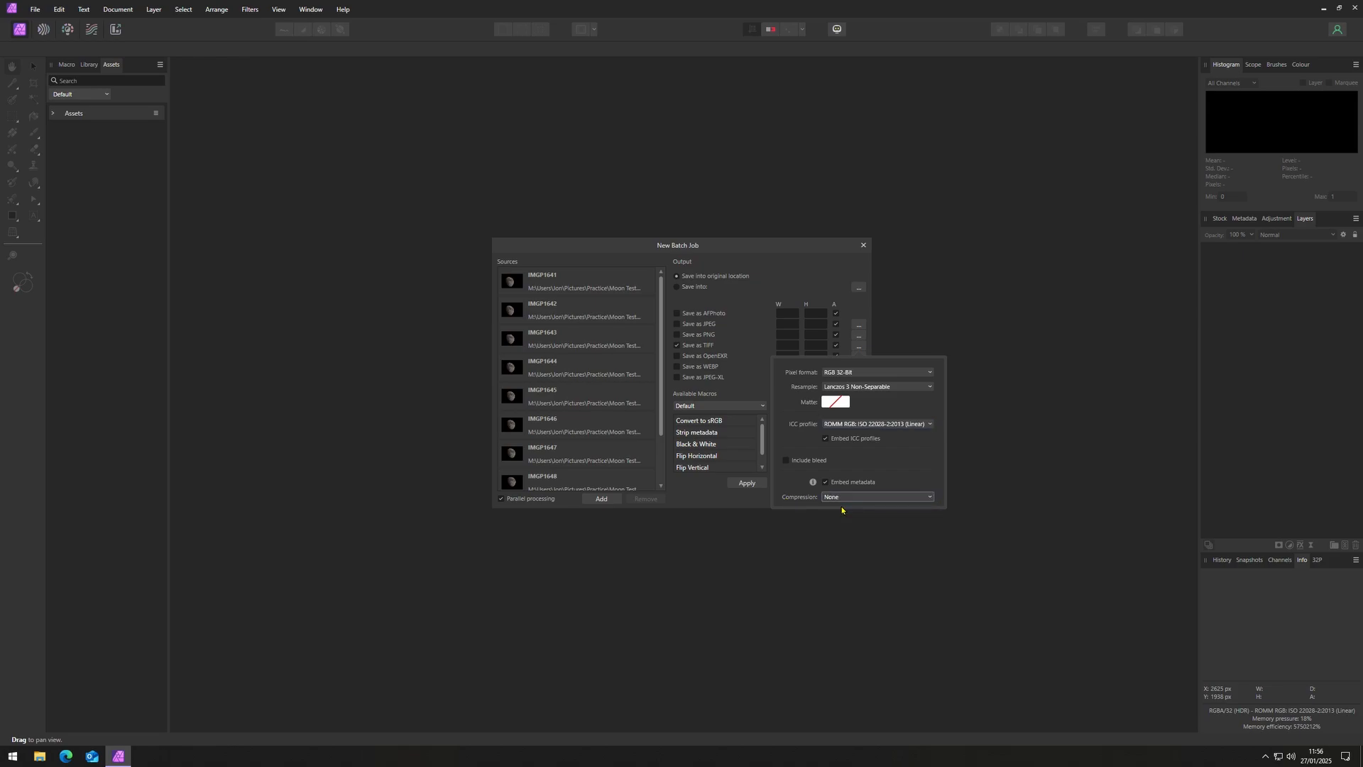
left_click(869, 536)
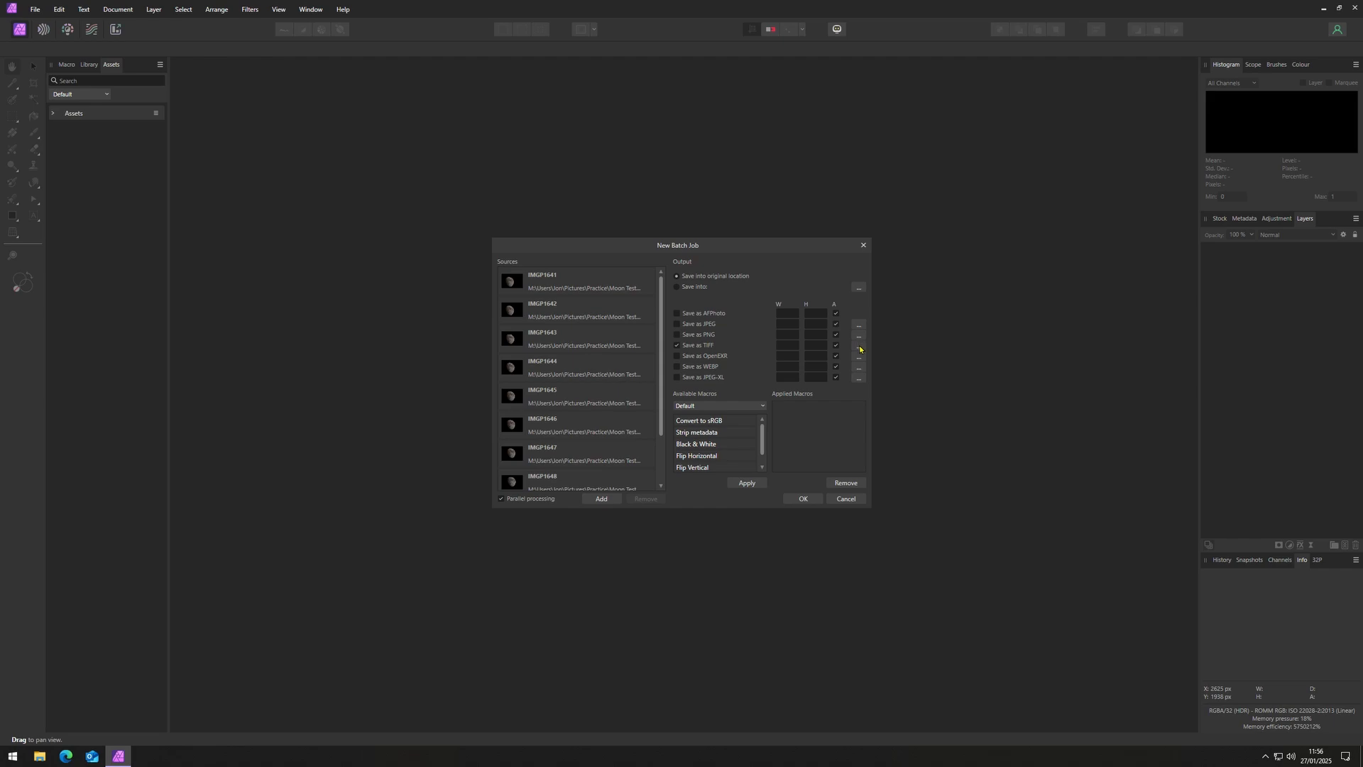
Step: Apply the Moon Test macro from the My Macros category to the batch job
left_click(763, 406)
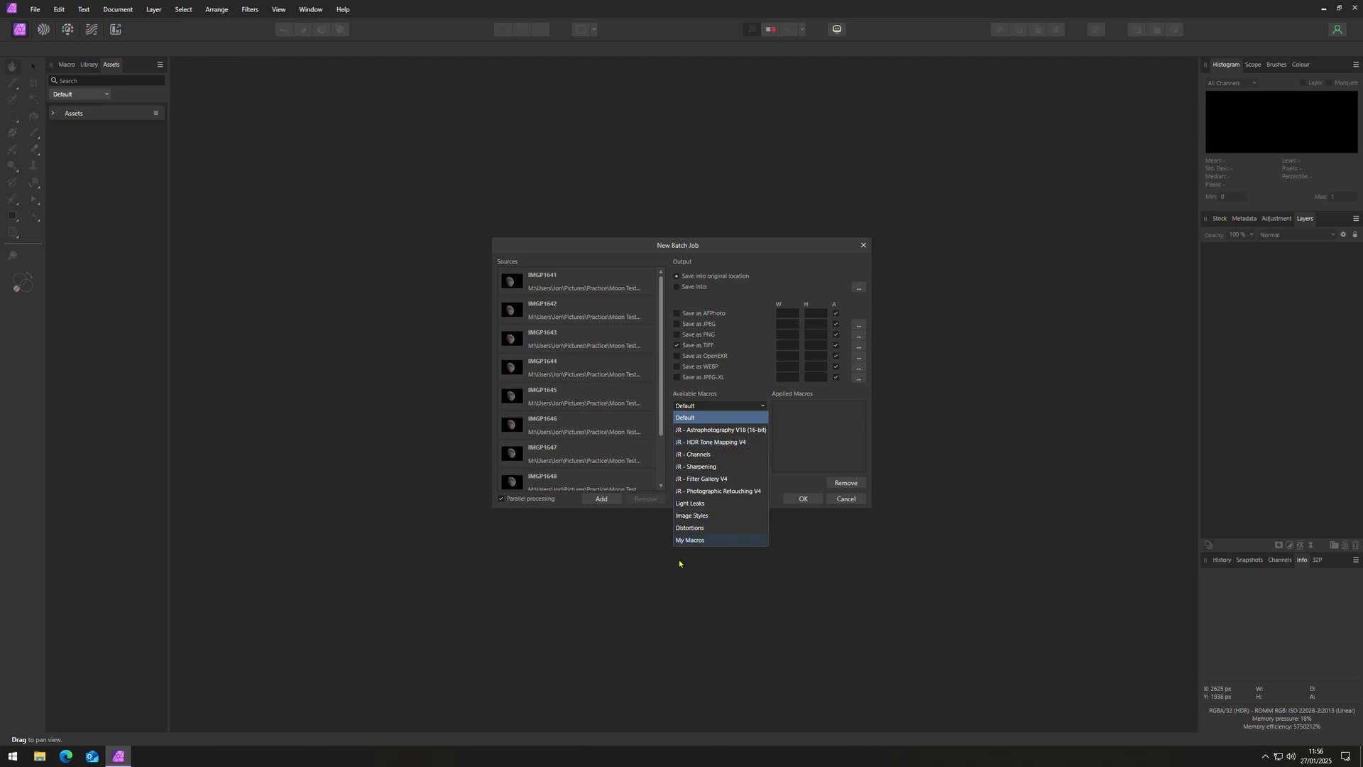
left_click(689, 541)
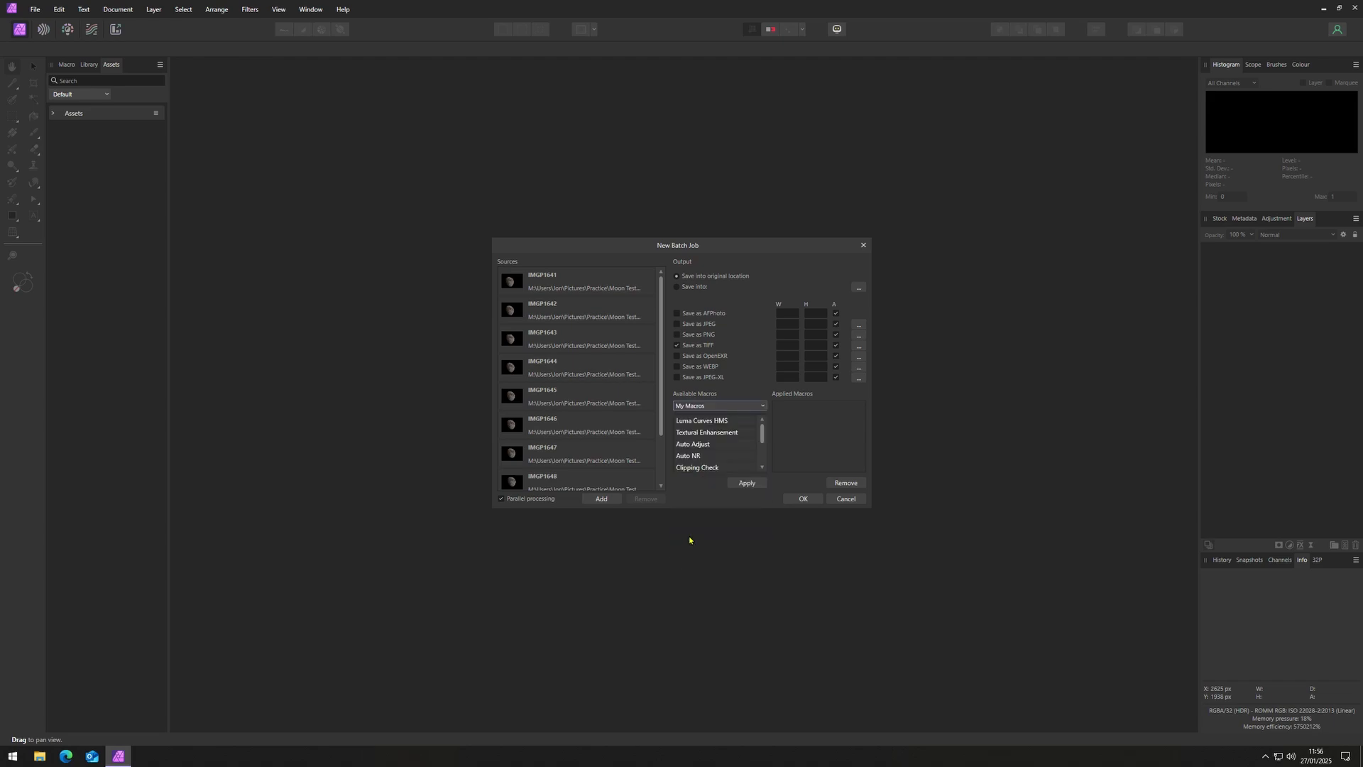
left_click_drag(763, 435, 763, 450)
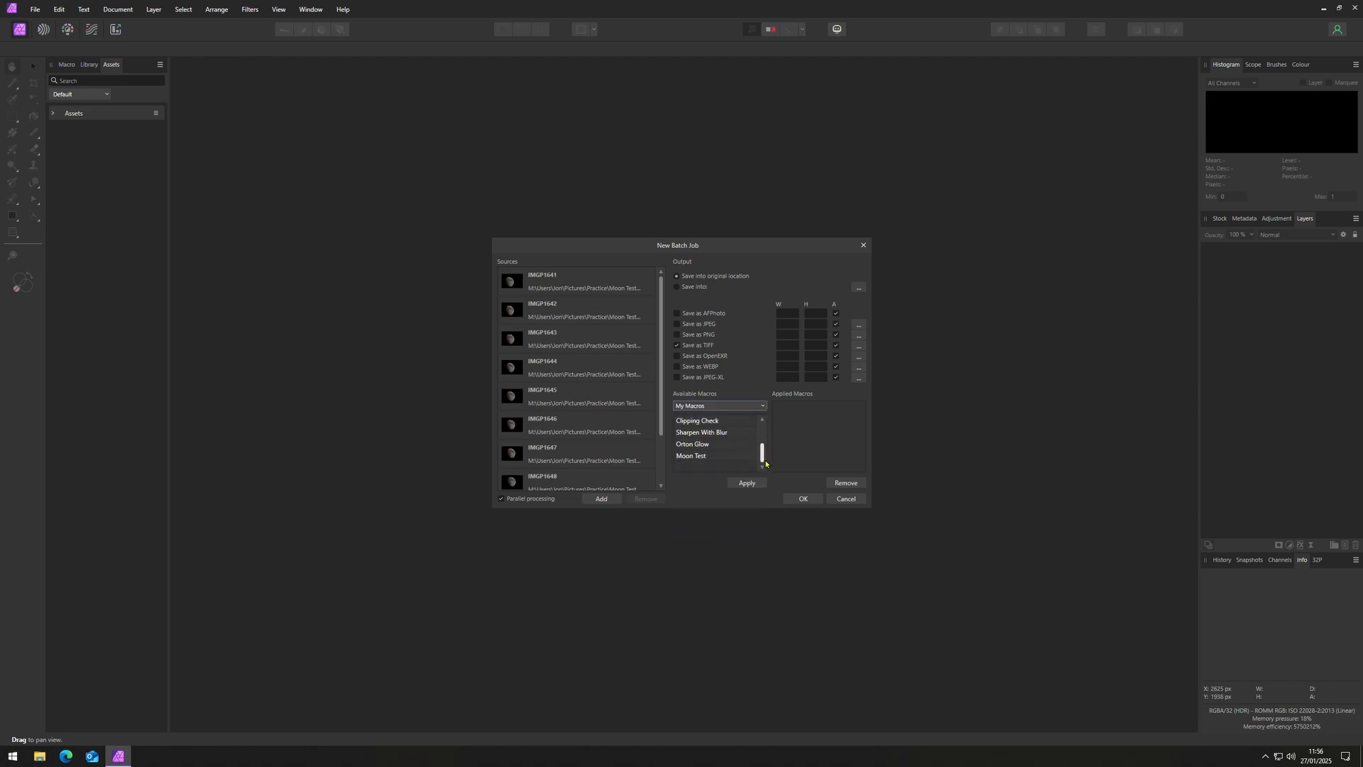
left_click(690, 458)
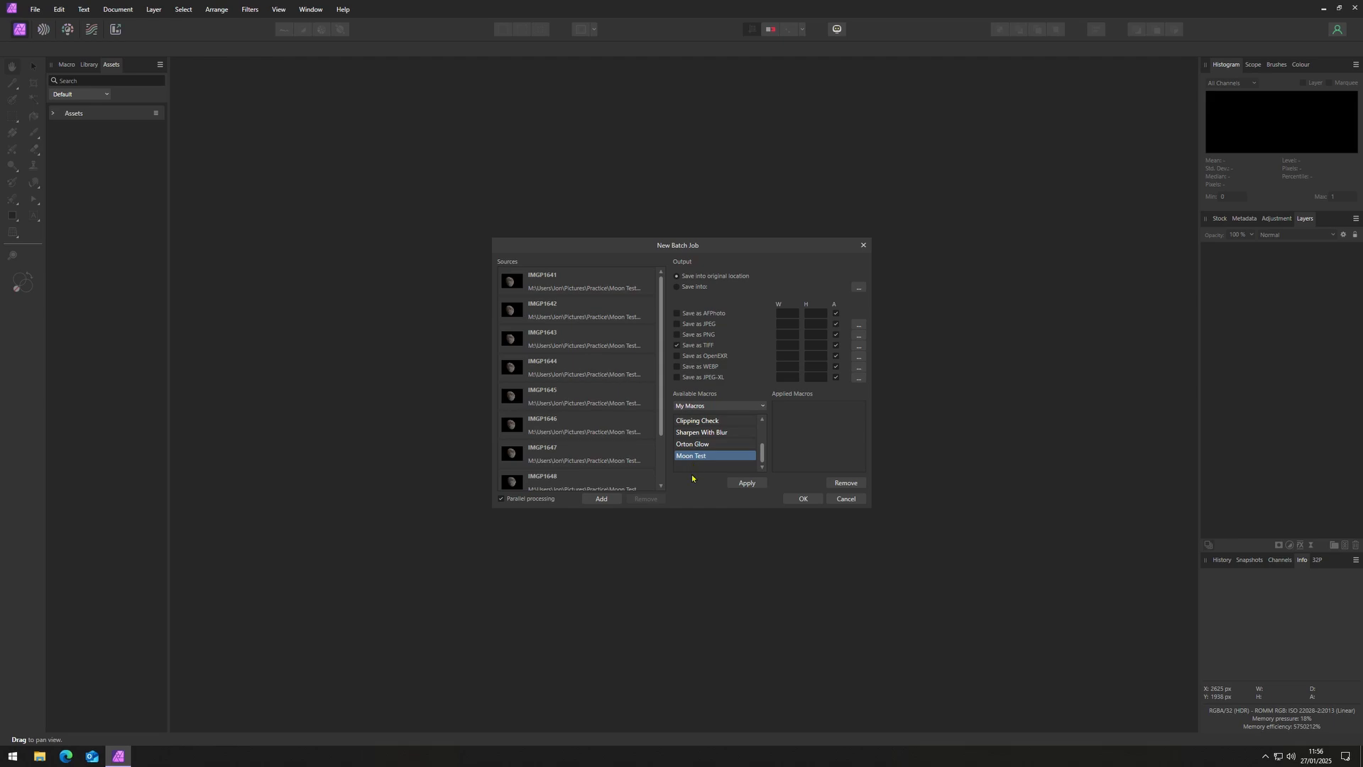
left_click(747, 483)
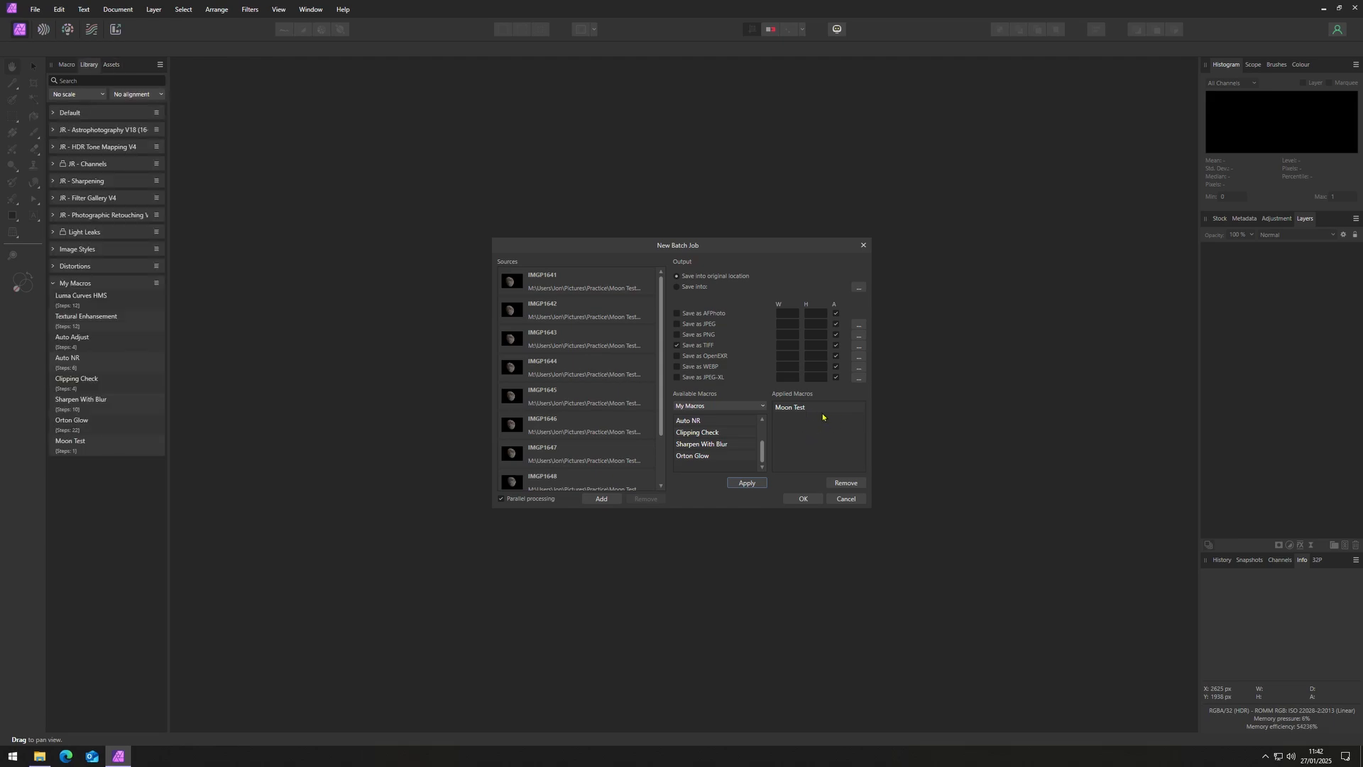
Step: Run the batch job and switch to File Explorer to check the TIFF files in the Moon Test folder
left_click(804, 499)
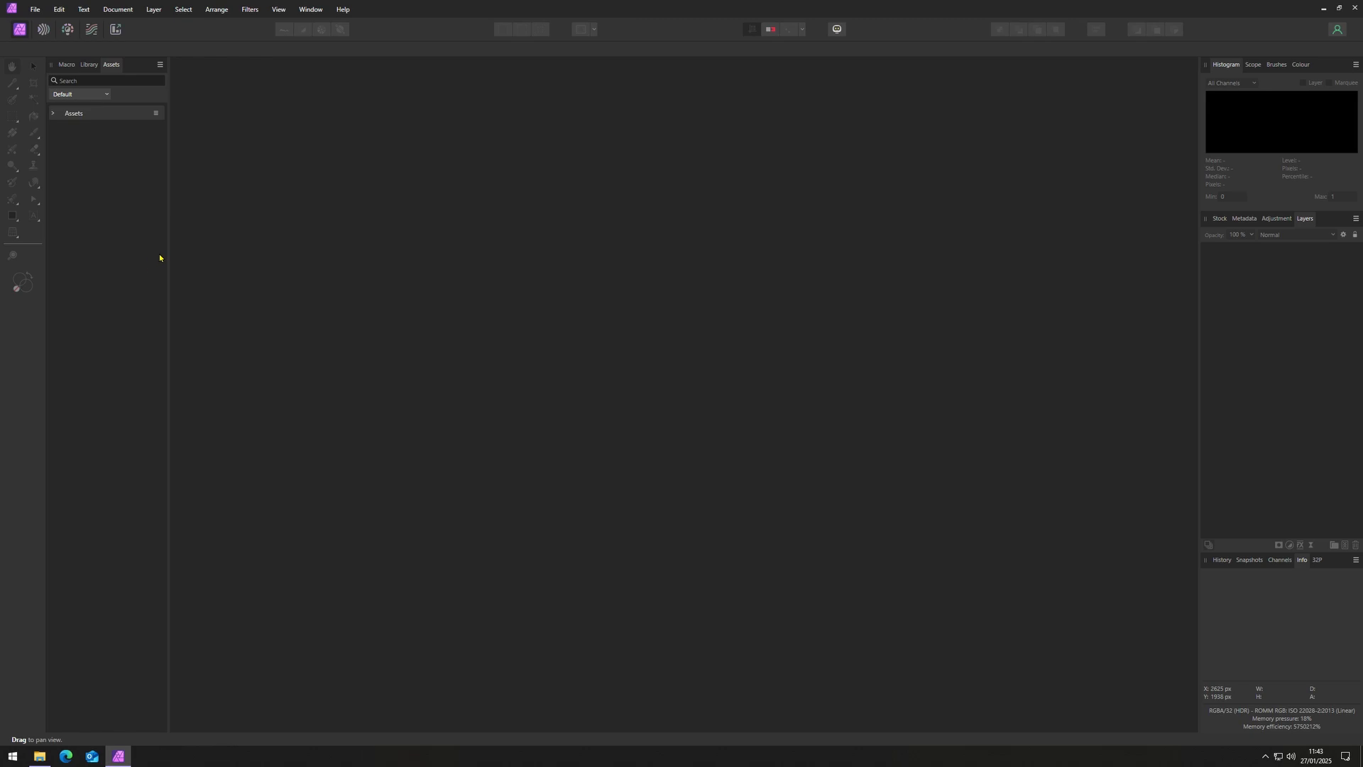
left_click(39, 756)
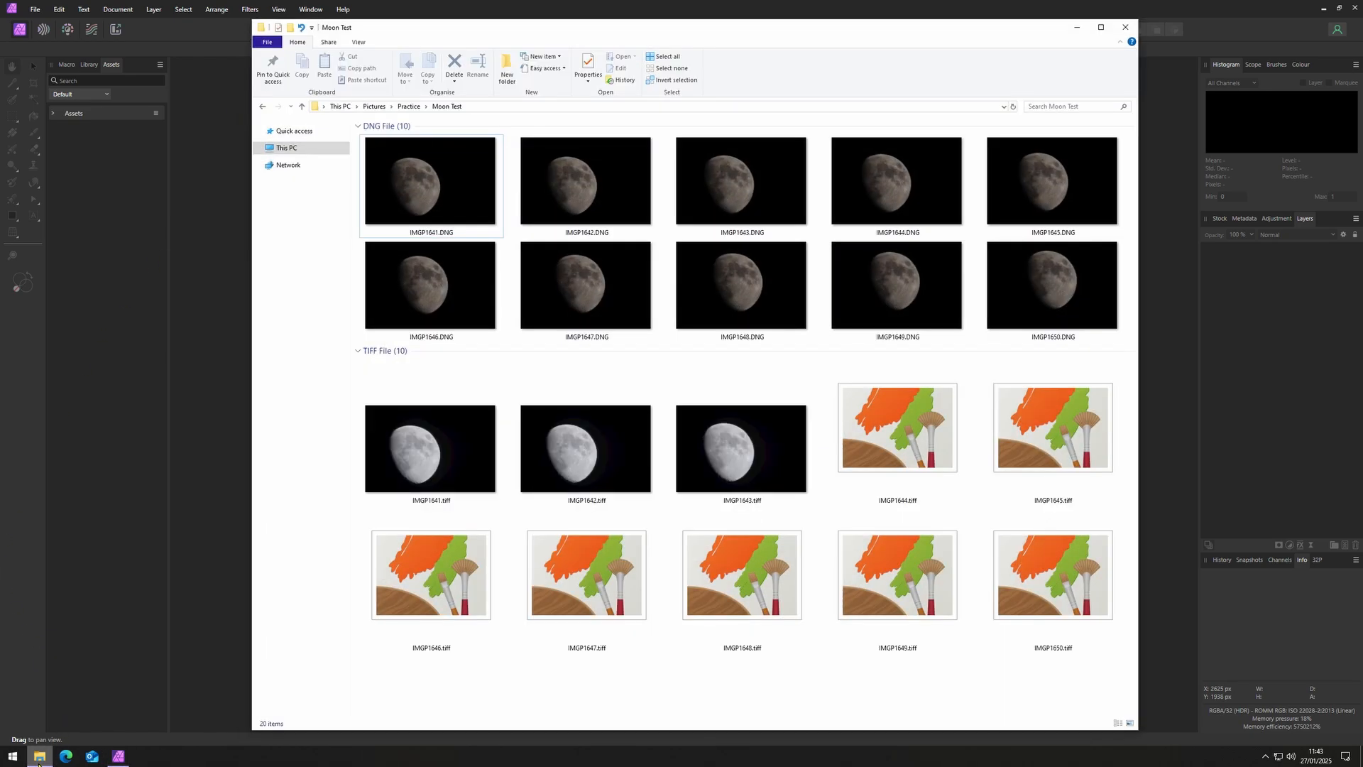